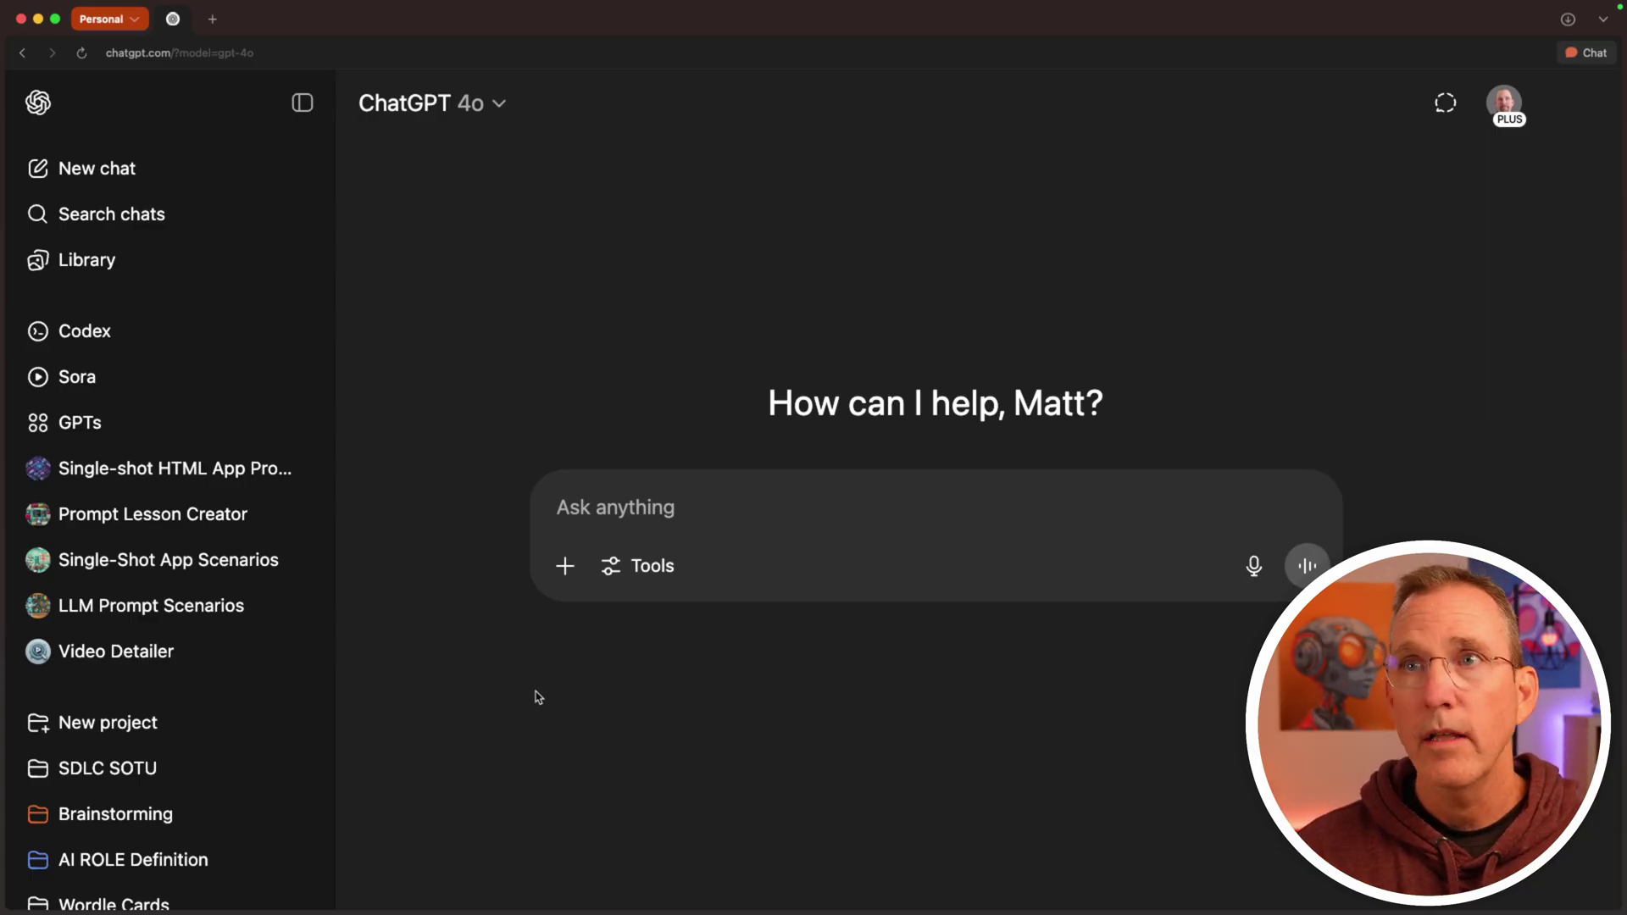
Step: Toggle the sidebar, check the model list without leaving GPT-4o, and start a fresh chat
{"action": "left_click", "coordinate": [303, 102]}
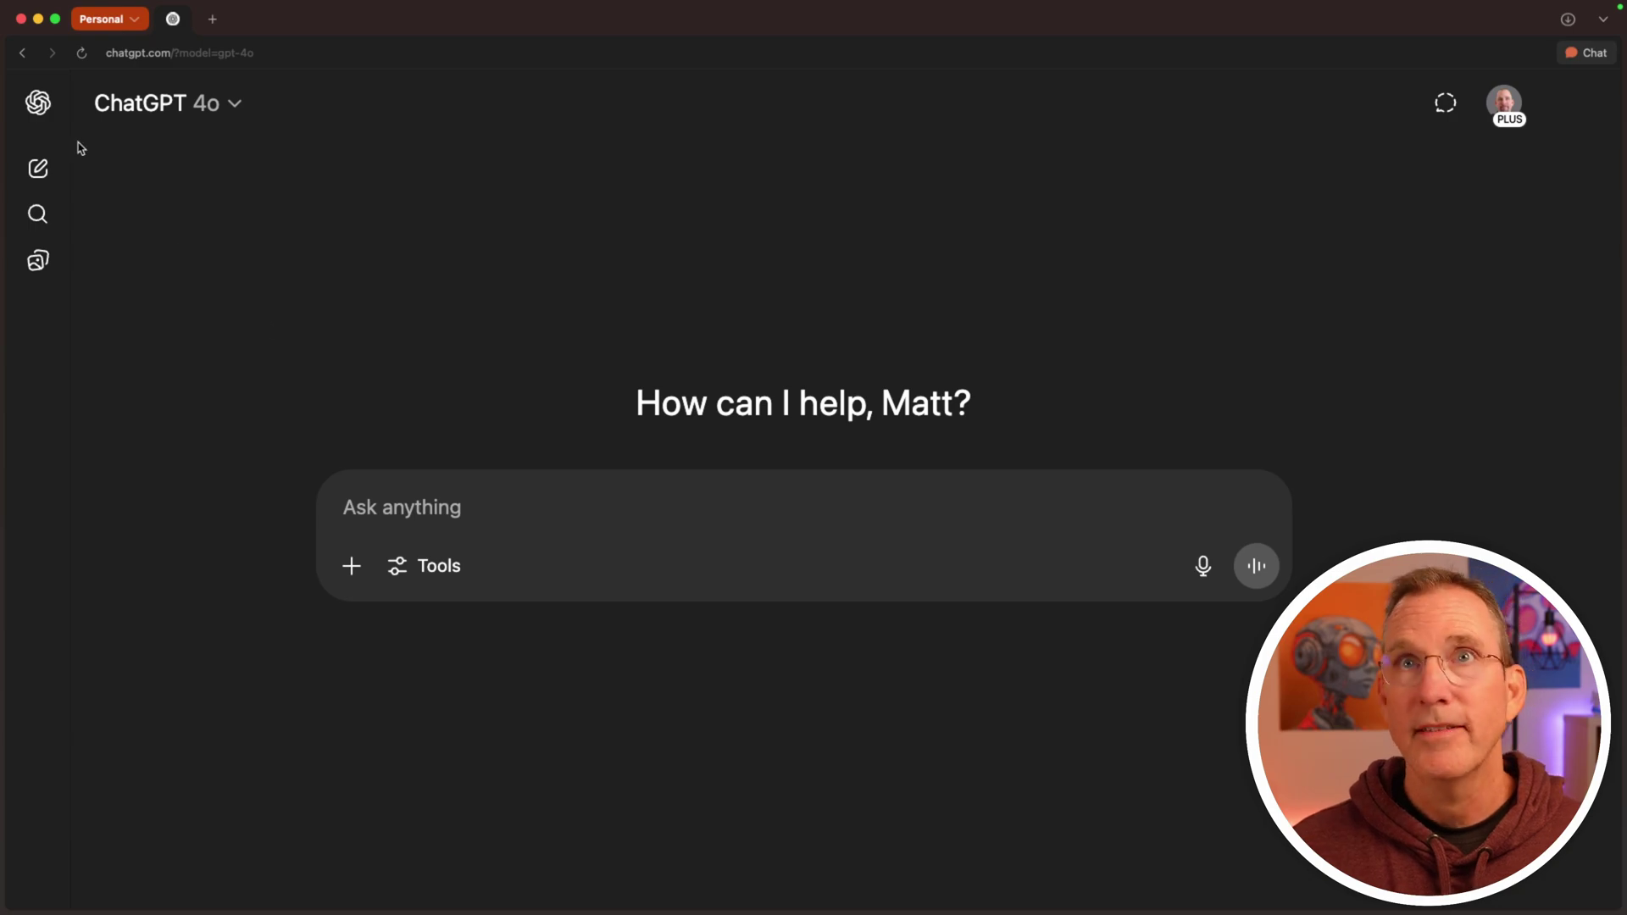
{"action": "left_click", "coordinate": [38, 102]}
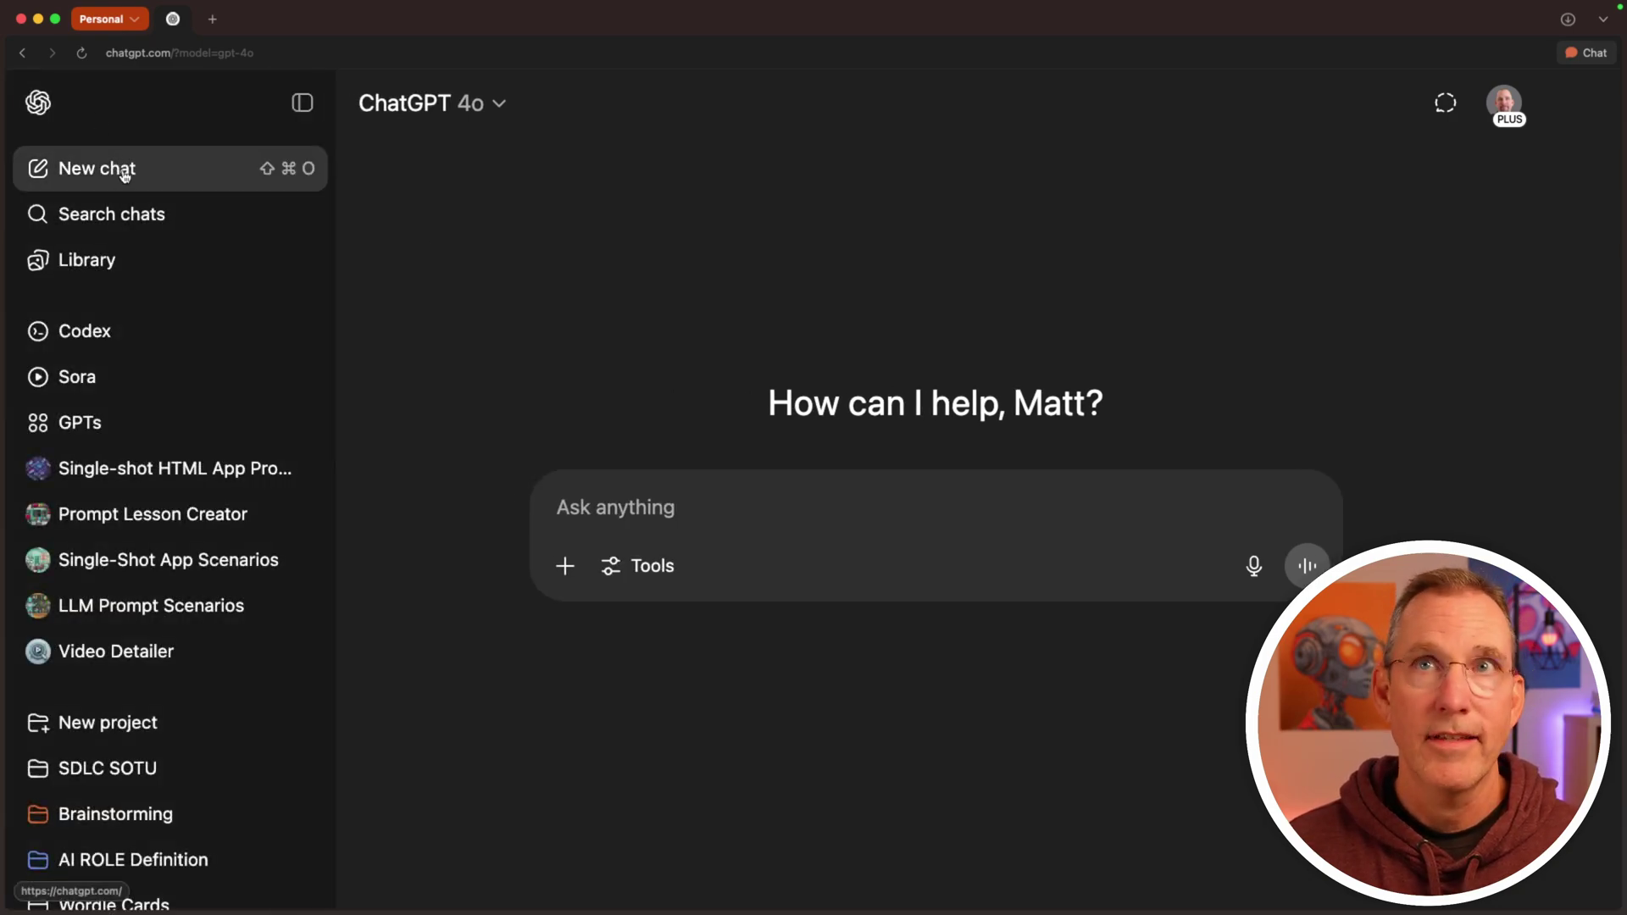
{"action": "left_click", "coordinate": [301, 103]}
{"action": "left_click", "coordinate": [238, 104]}
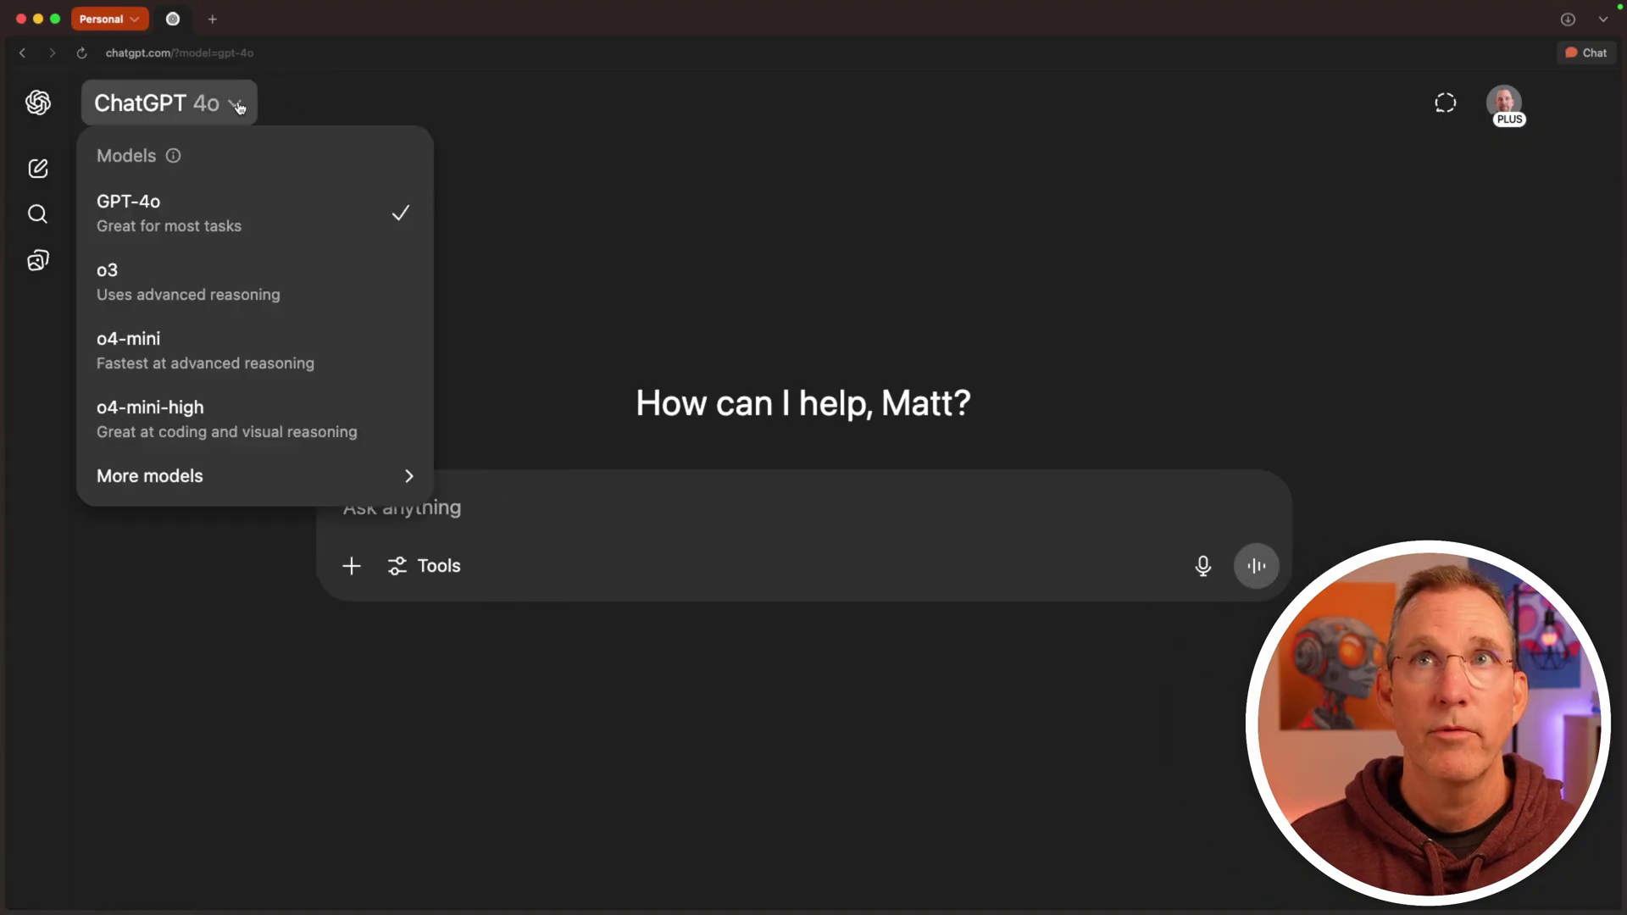
{"action": "left_click", "coordinate": [40, 168]}
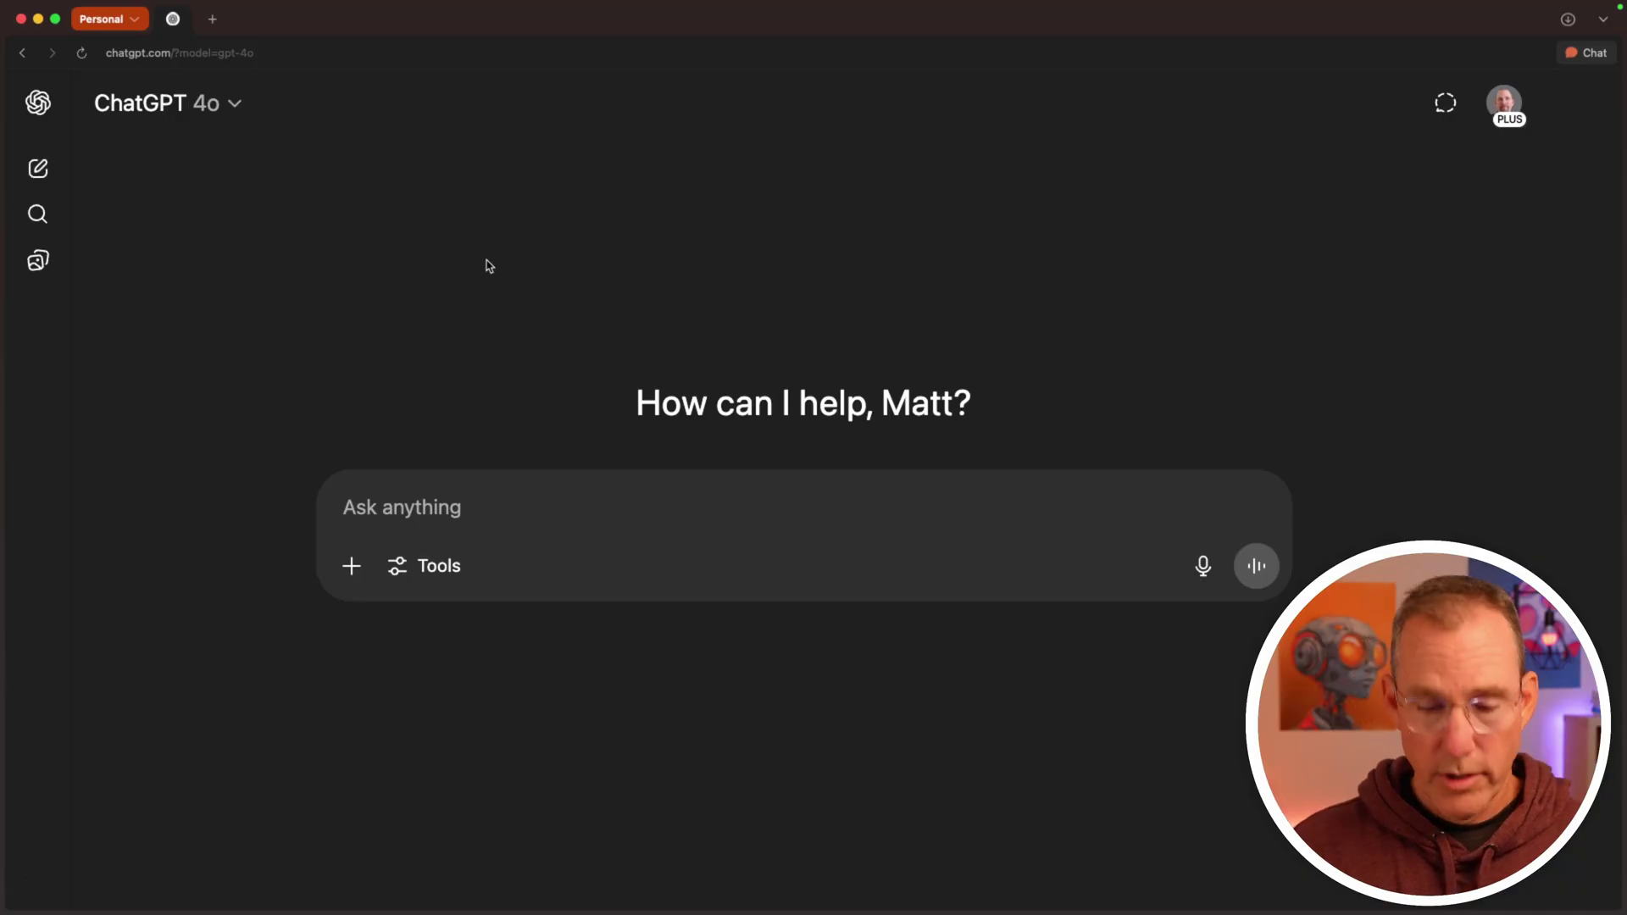
{"action": "key", "text": "shift+super+o"}
{"action": "key", "text": "shift+super+o"}
{"action": "key", "text": "shift+super+o"}
{"action": "key", "text": "shift+super+o"}
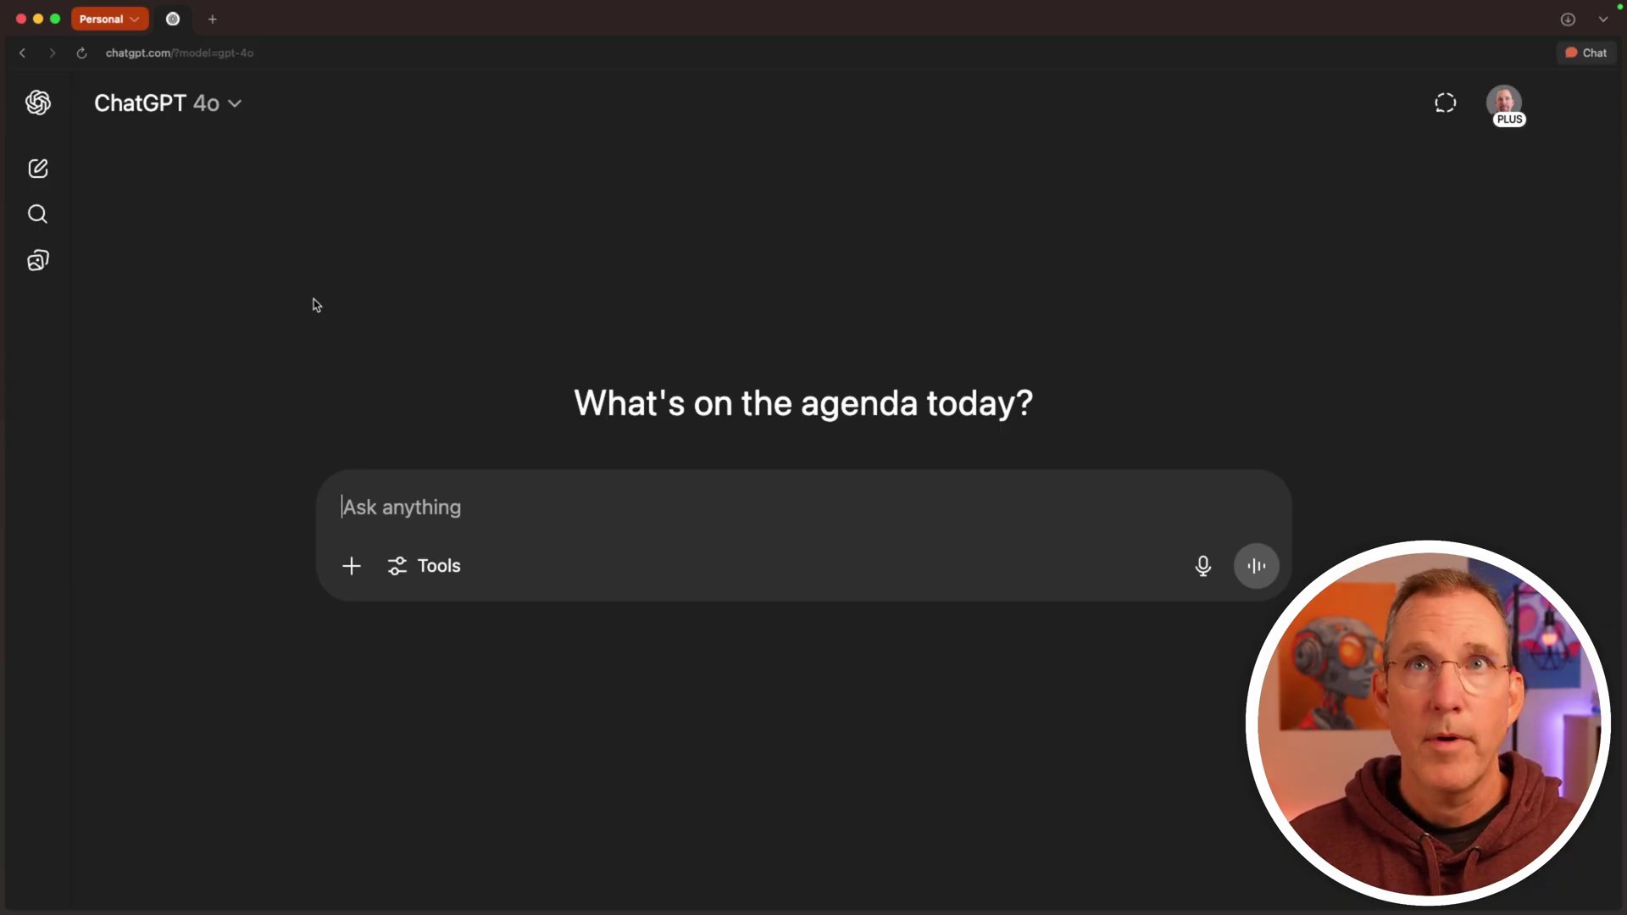
Step: Open the image Library, then start a new empty chat, dismissing chat search along the way
{"action": "left_click", "coordinate": [36, 263]}
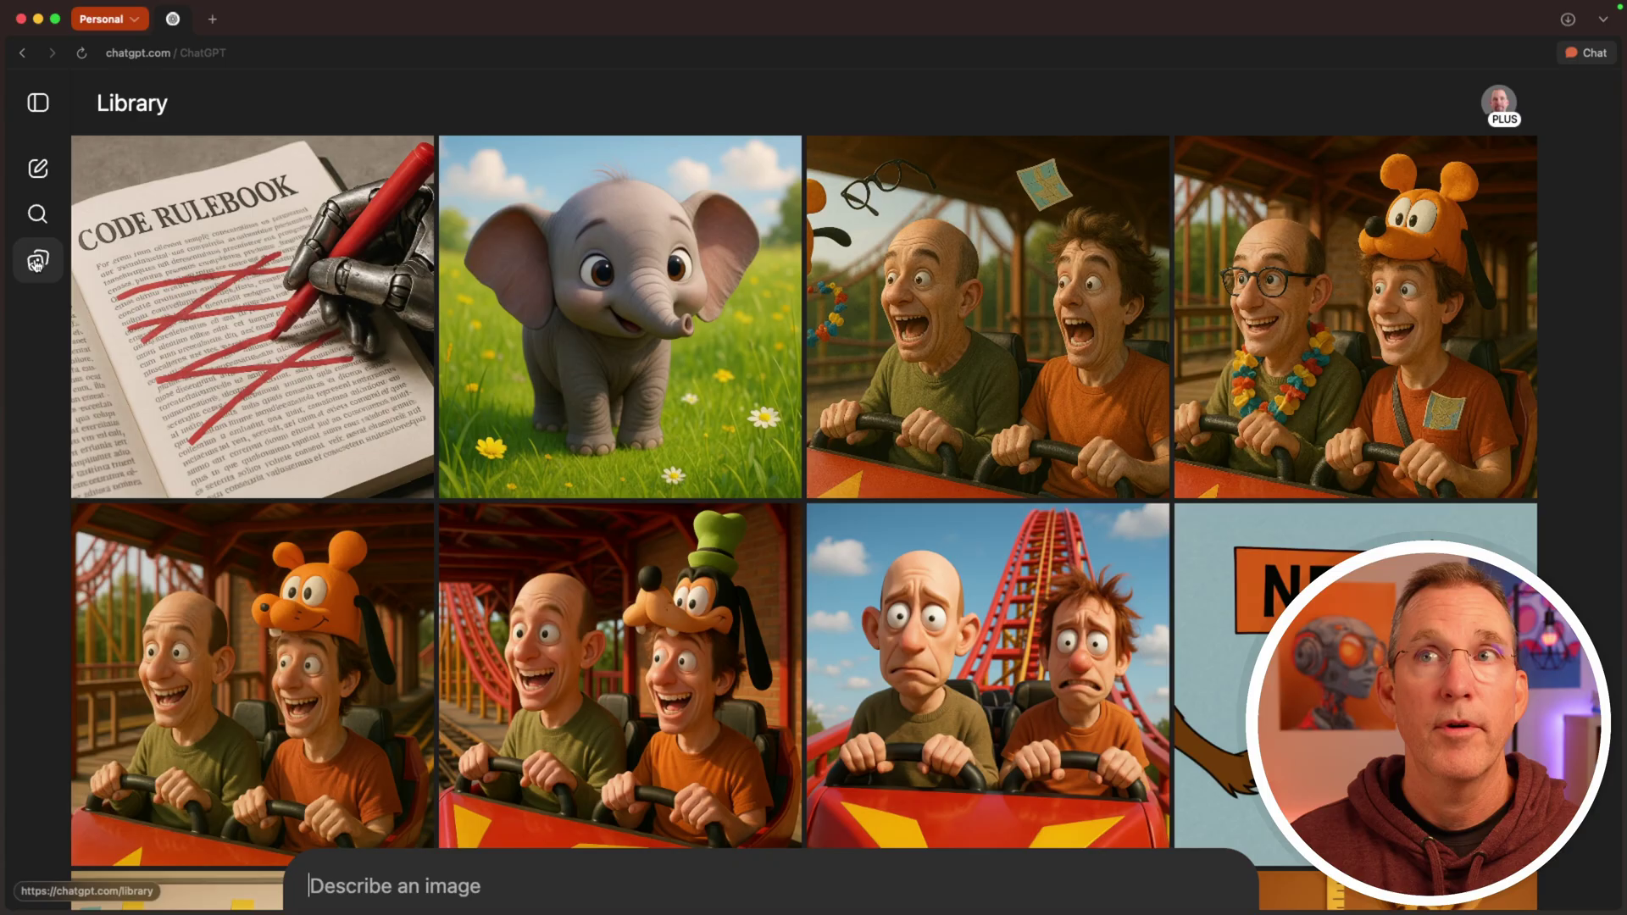
{"action": "left_click", "coordinate": [37, 214]}
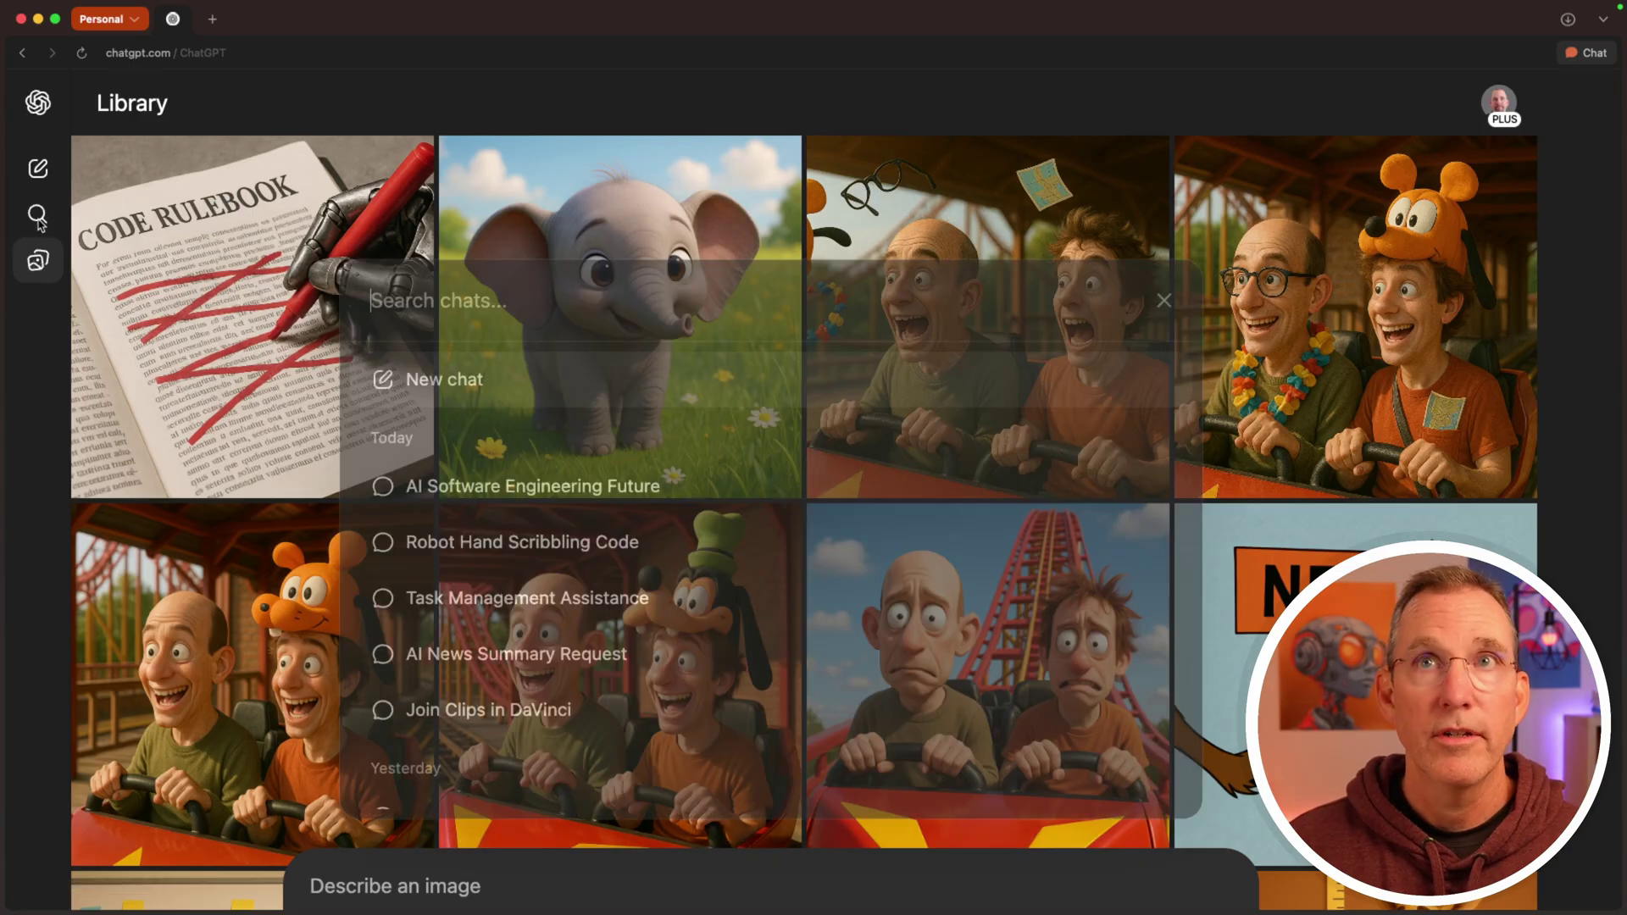
{"action": "left_click", "coordinate": [496, 84]}
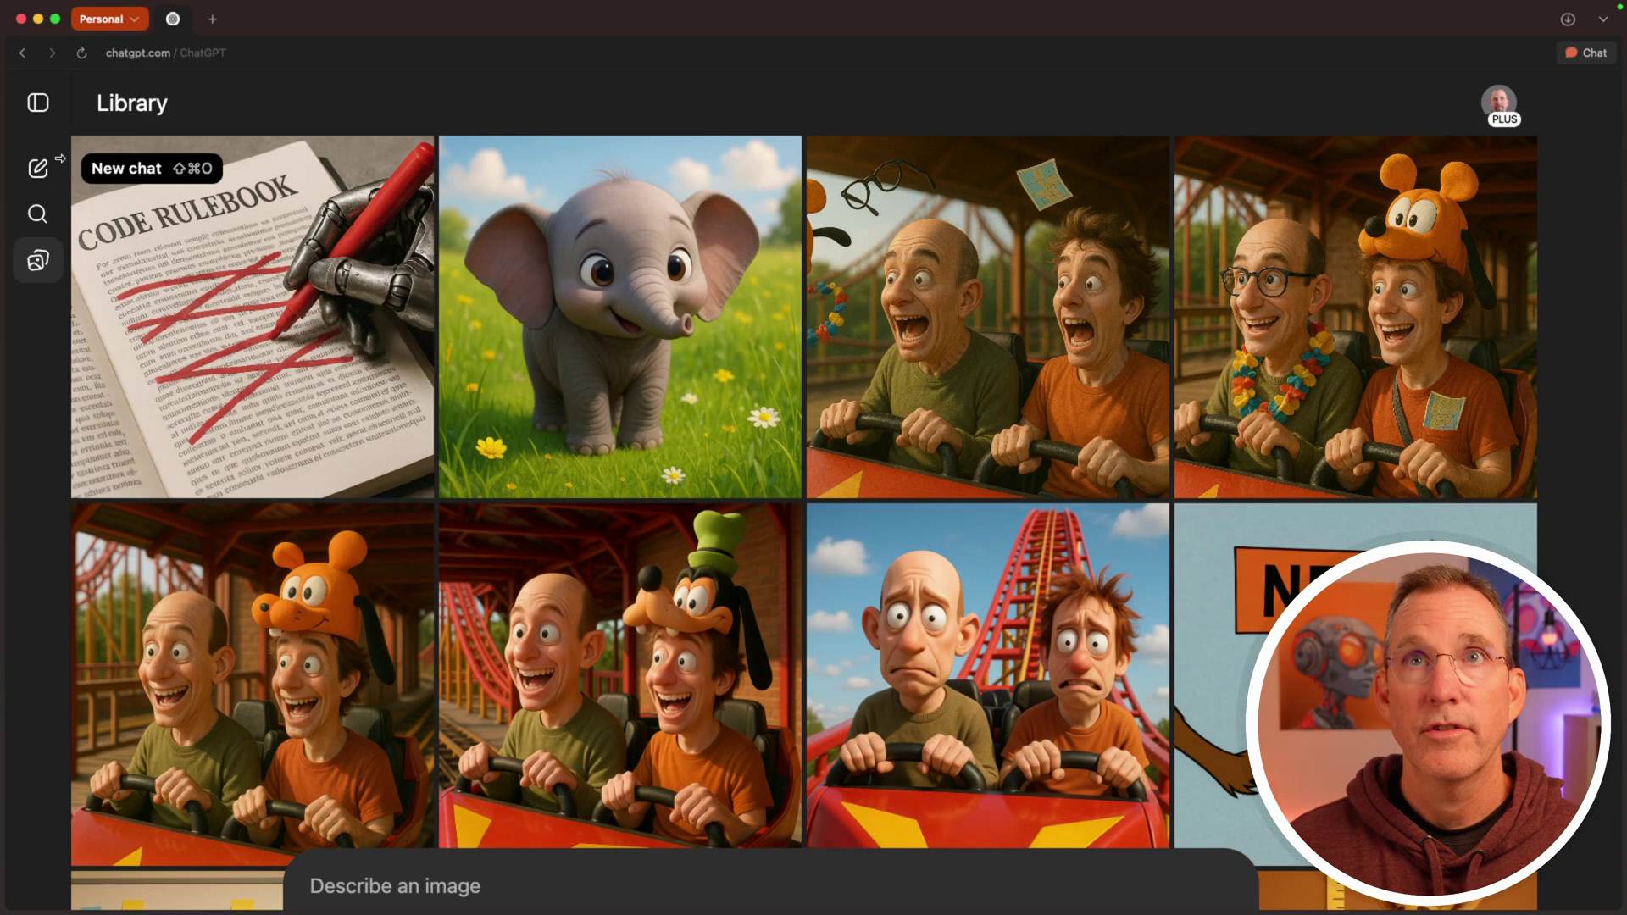
{"action": "left_click", "coordinate": [37, 168]}
{"action": "key", "text": "super+k"}
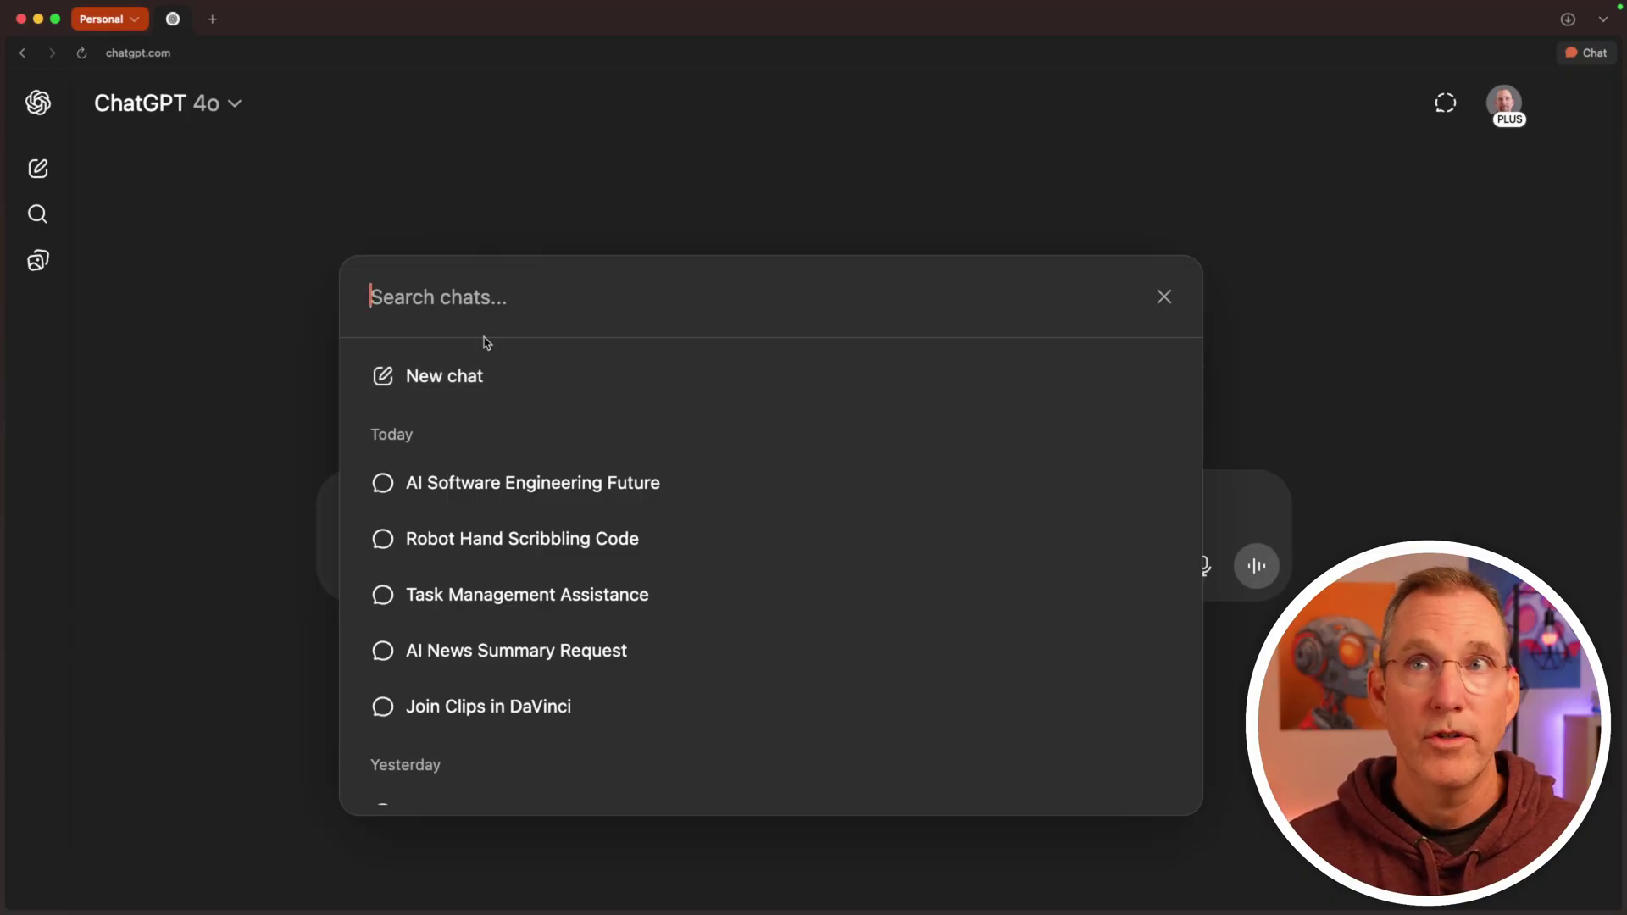
{"action": "left_click", "coordinate": [475, 197]}
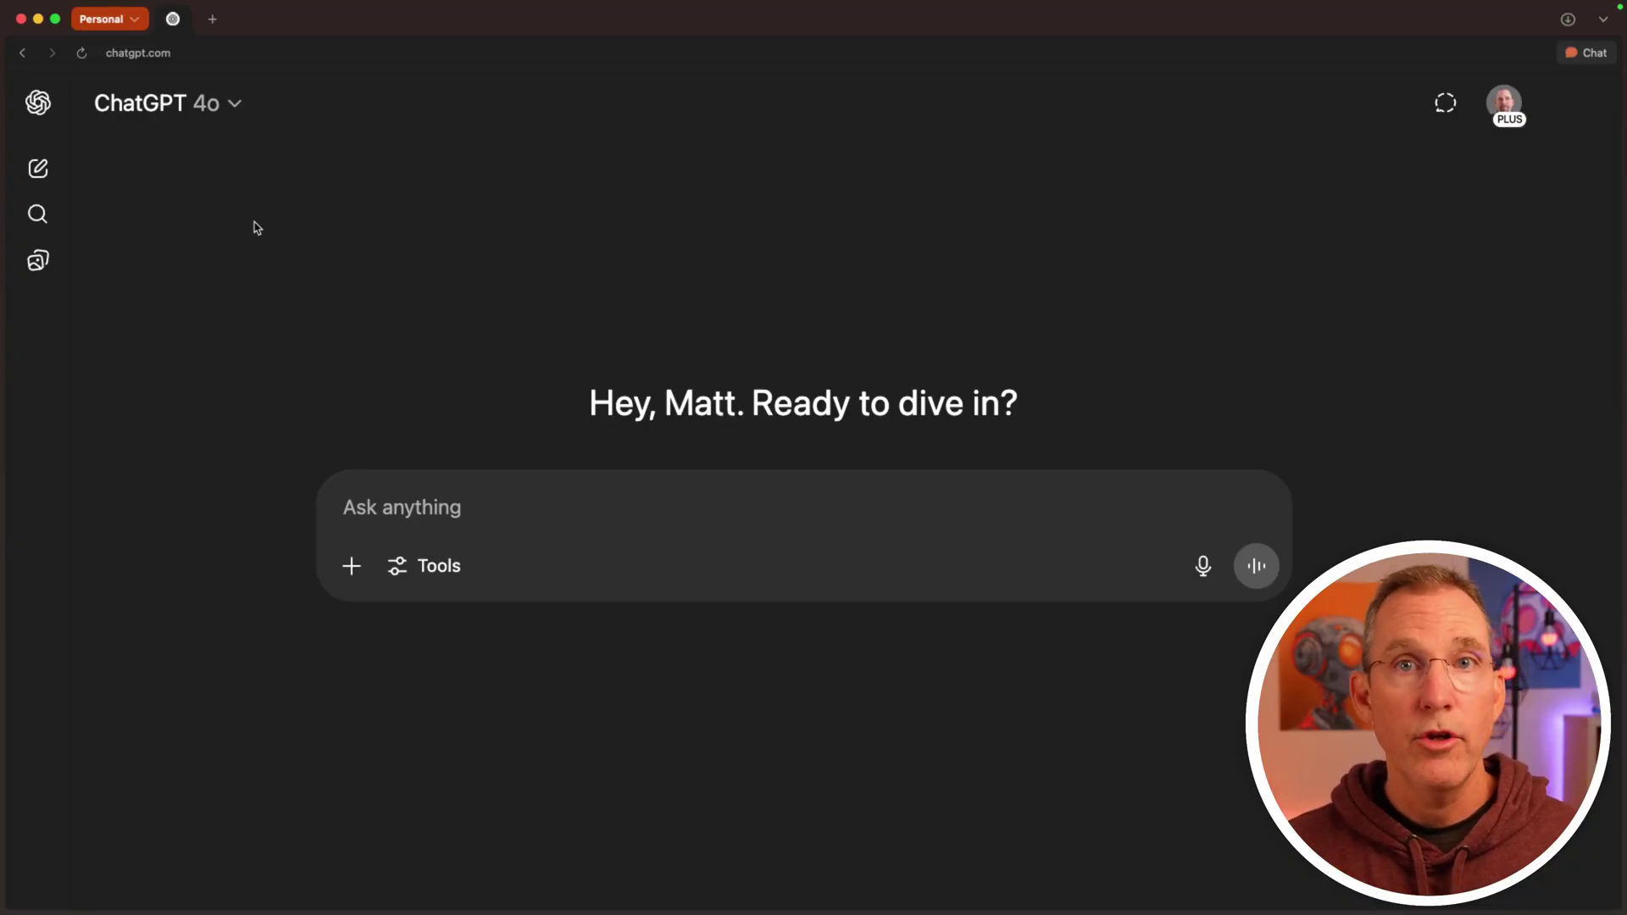
Step: Expand the sidebar, go to Explore GPTs, and start a New GPT draft with + Create
{"action": "left_click", "coordinate": [51, 114]}
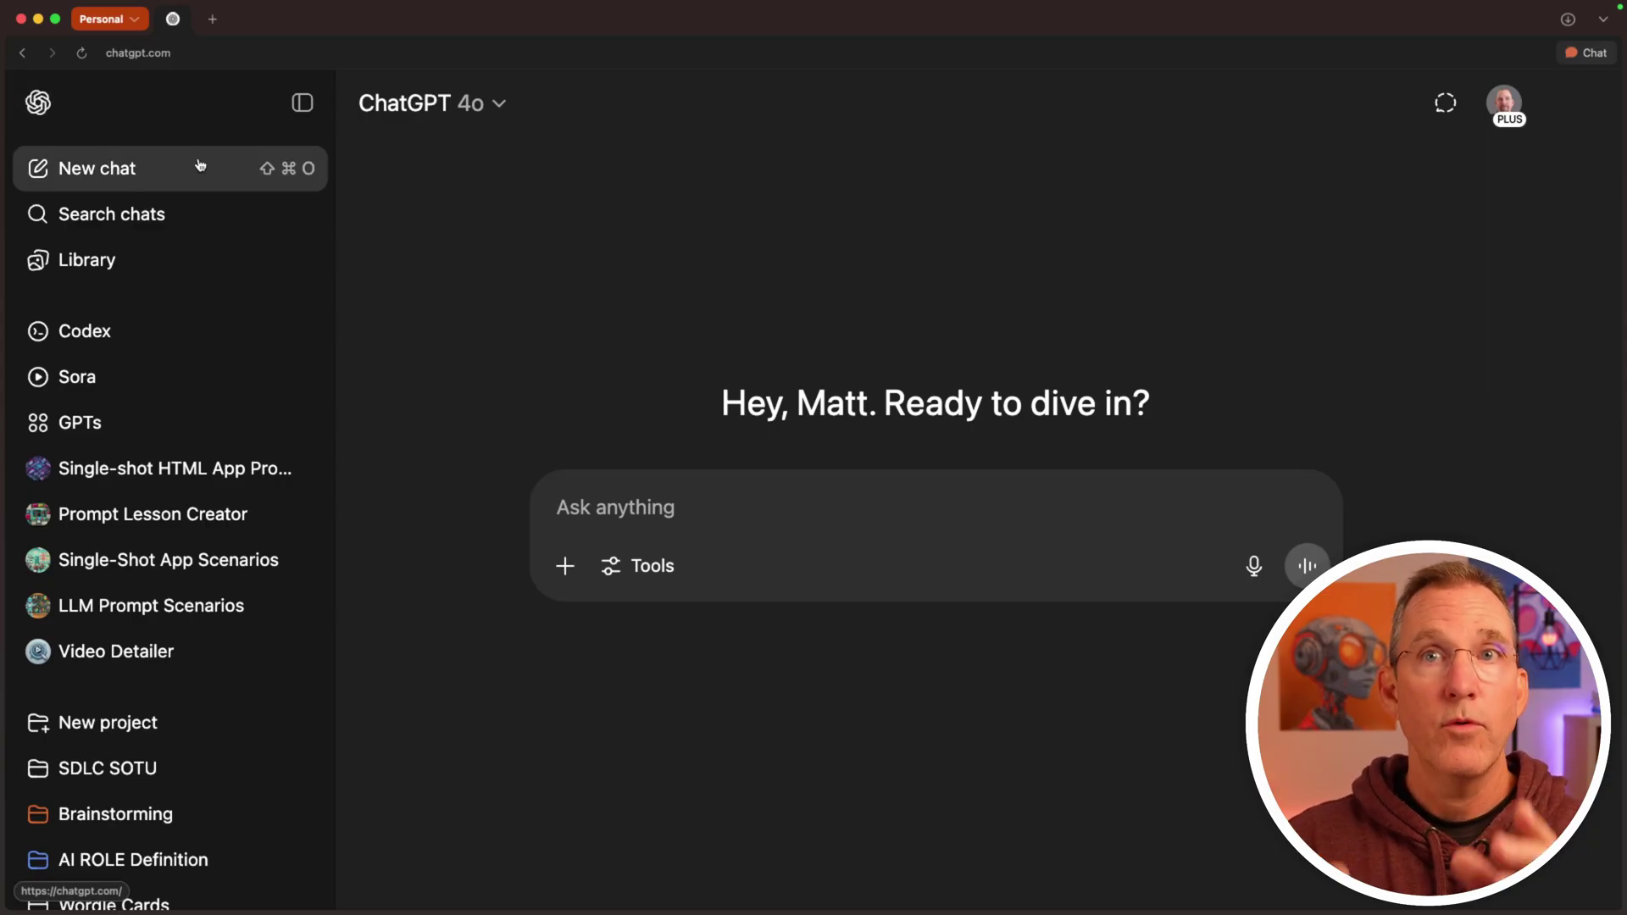
{"action": "scroll", "coordinate": [200, 164], "scroll_direction": "down", "scroll_amount": 1}
{"action": "scroll", "coordinate": [200, 165], "scroll_direction": "up", "scroll_amount": 1}
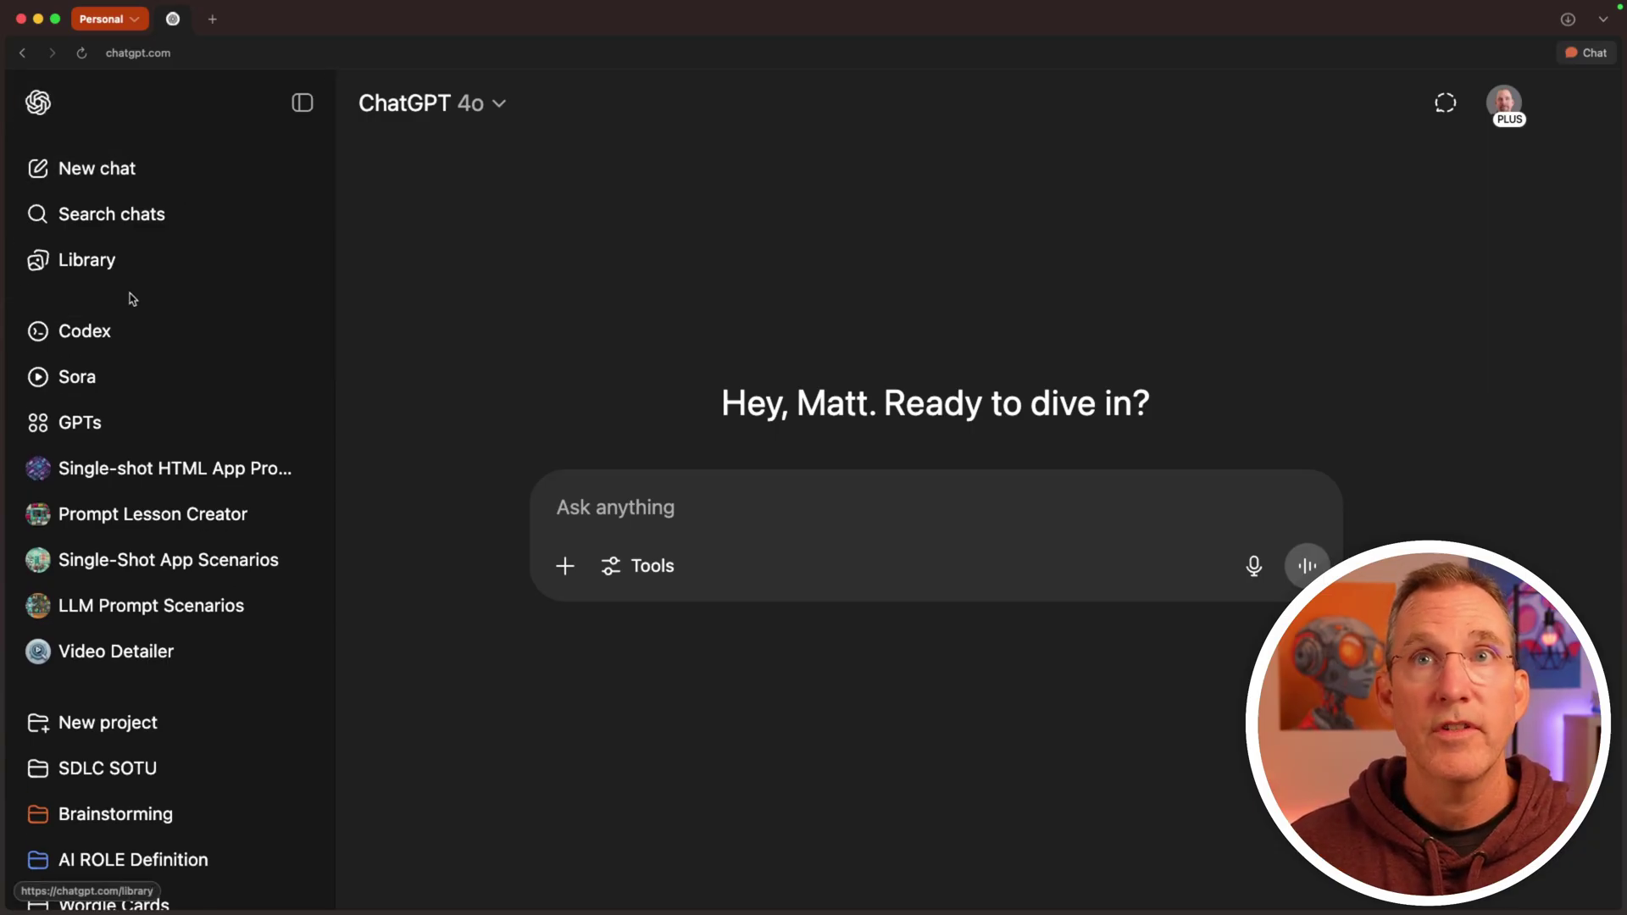
{"action": "left_click", "coordinate": [108, 440]}
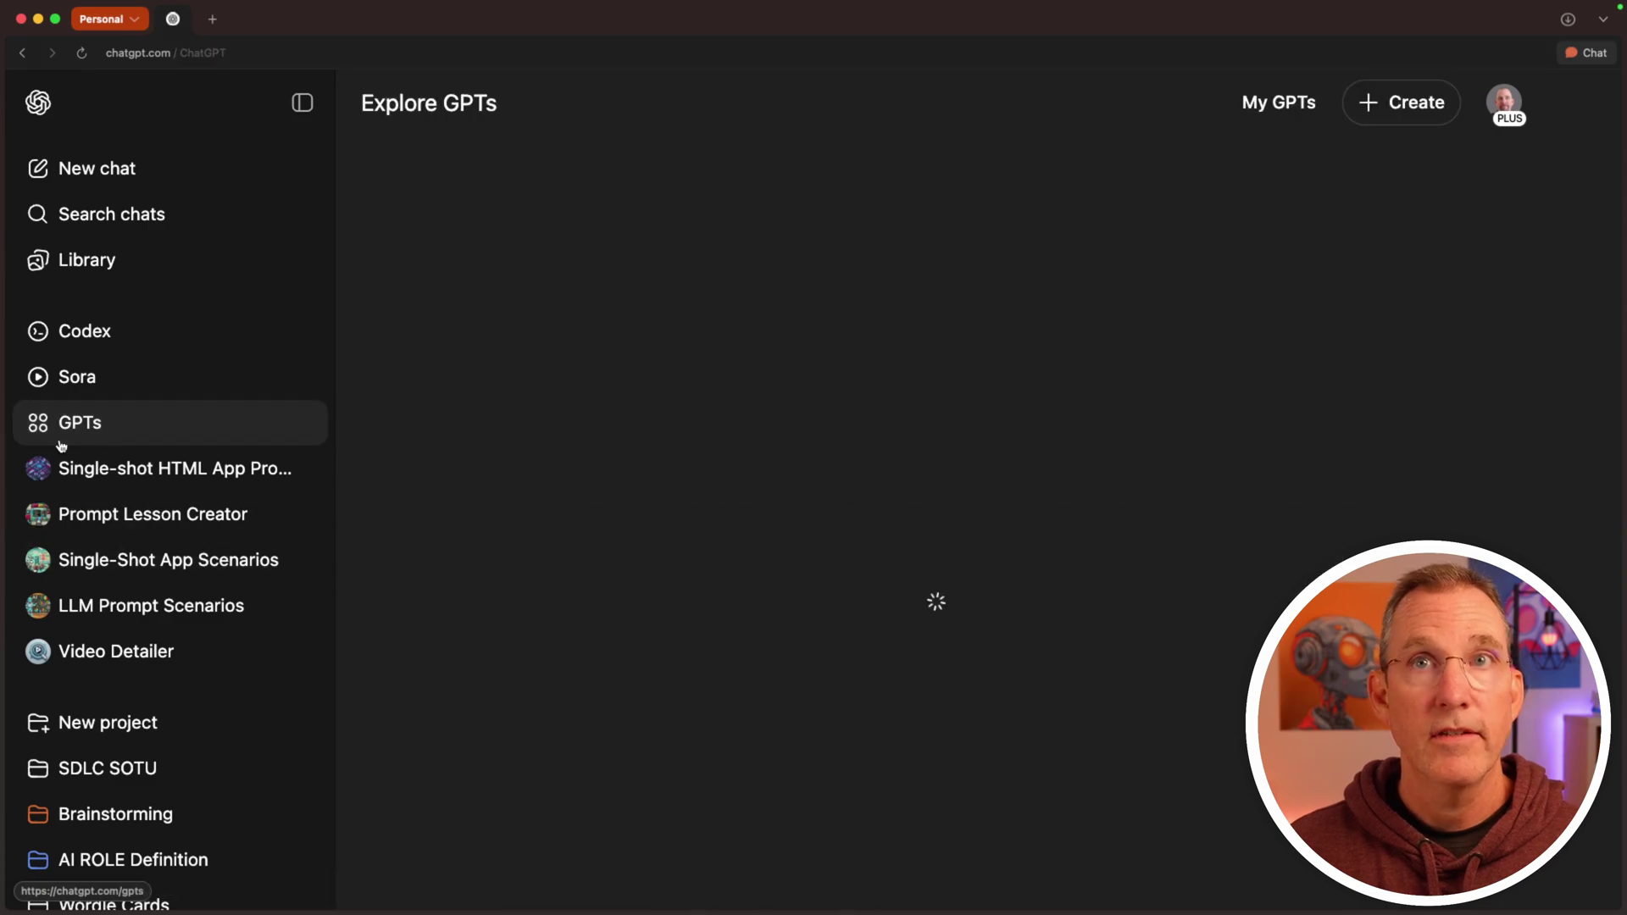
{"action": "left_click", "coordinate": [1366, 103]}
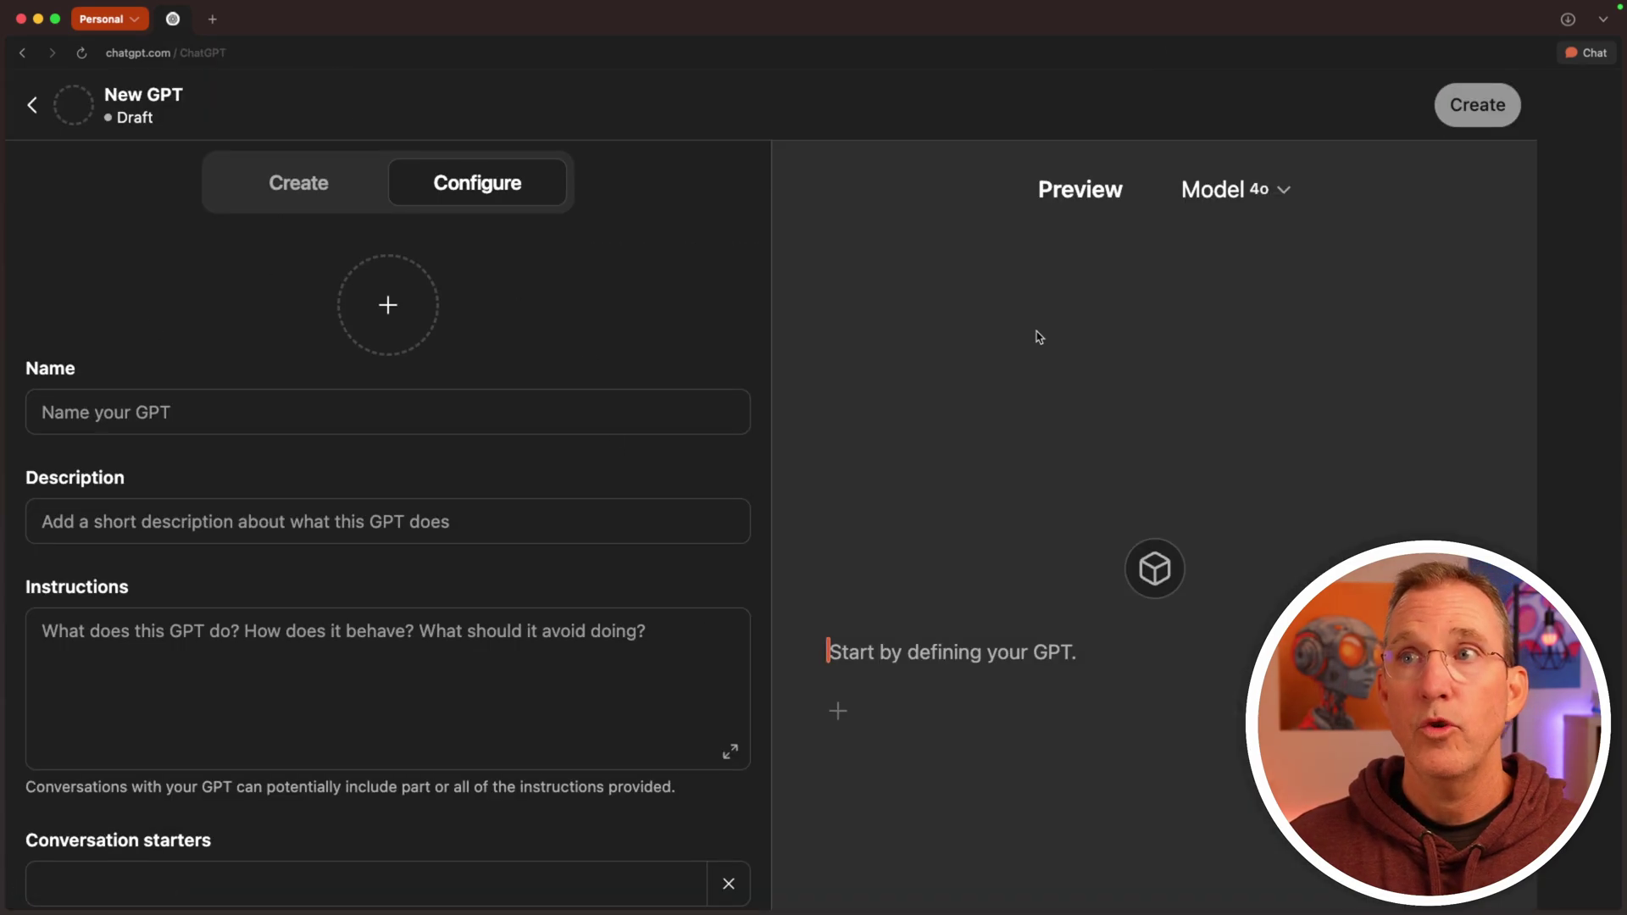
{"action": "scroll", "coordinate": [182, 512], "scroll_direction": "down", "scroll_amount": 5}
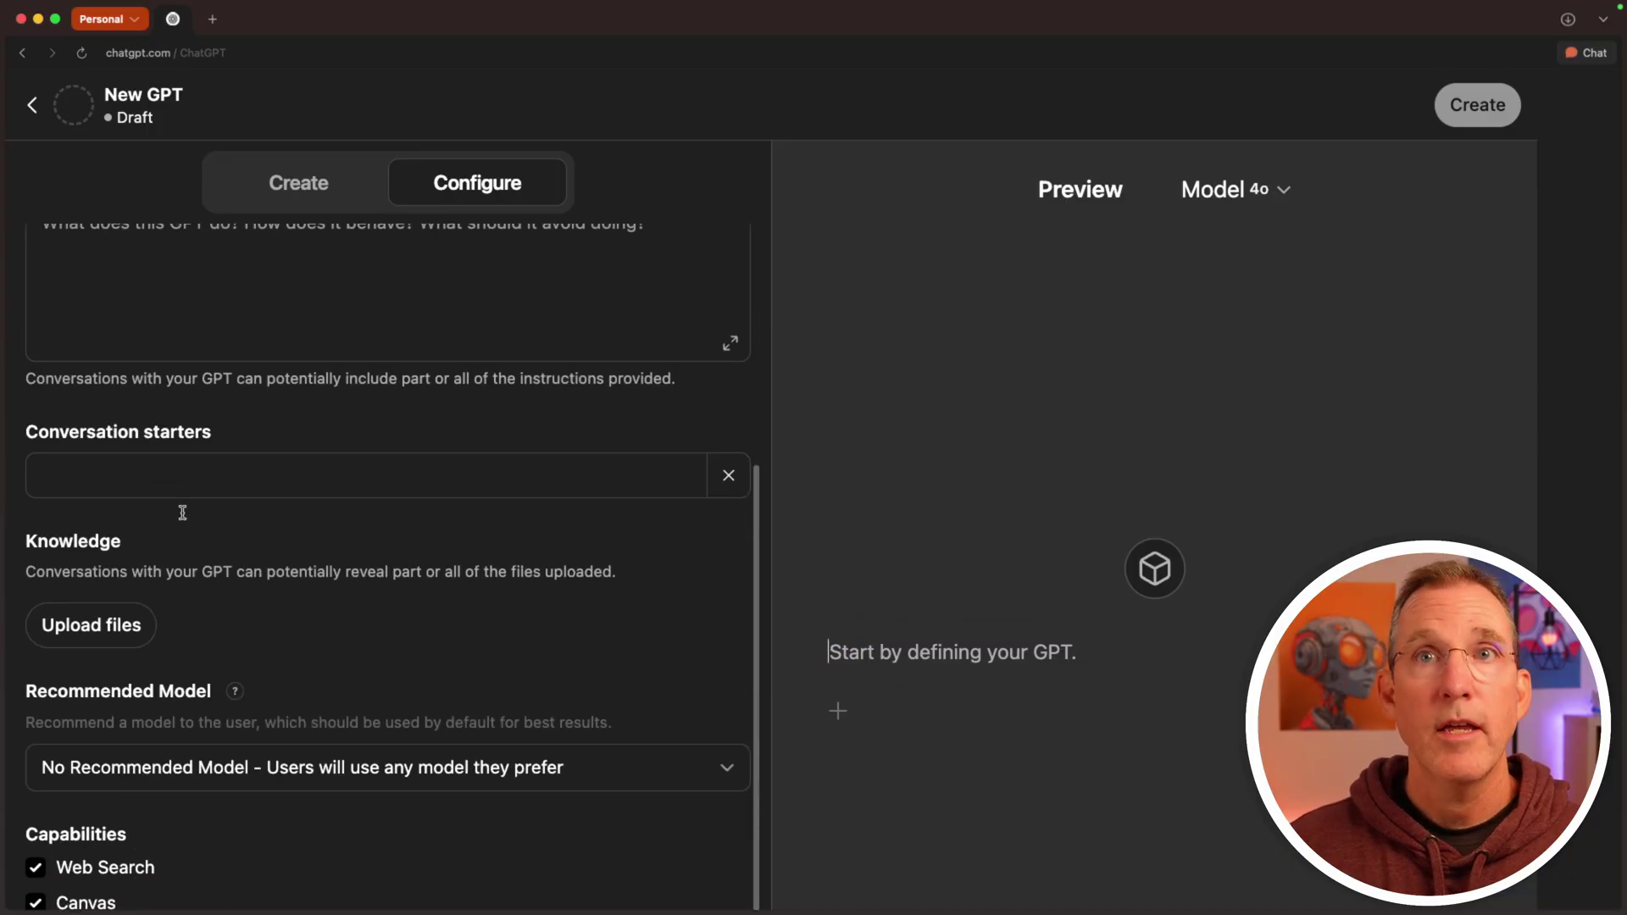
{"action": "scroll", "coordinate": [182, 512], "scroll_direction": "up", "scroll_amount": 2}
{"action": "scroll", "coordinate": [182, 512], "scroll_direction": "down", "scroll_amount": 5}
Step: Switch from Create to the Configure tab and paste 'Brainstormer' into the Name field
{"action": "left_click", "coordinate": [298, 182]}
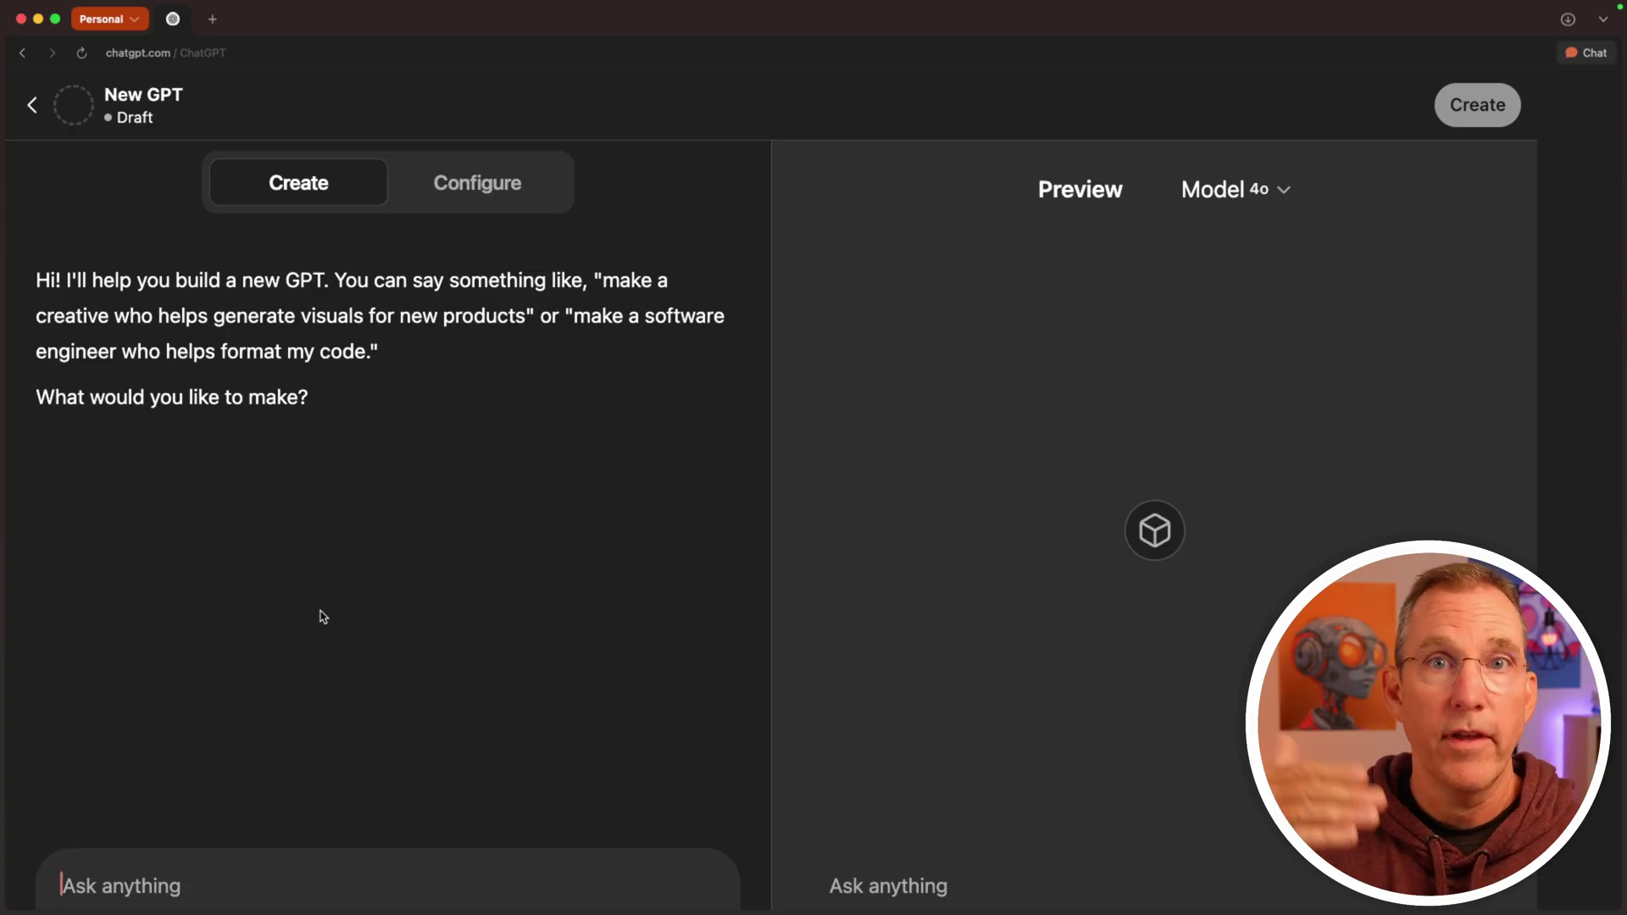
{"action": "left_click", "coordinate": [475, 188]}
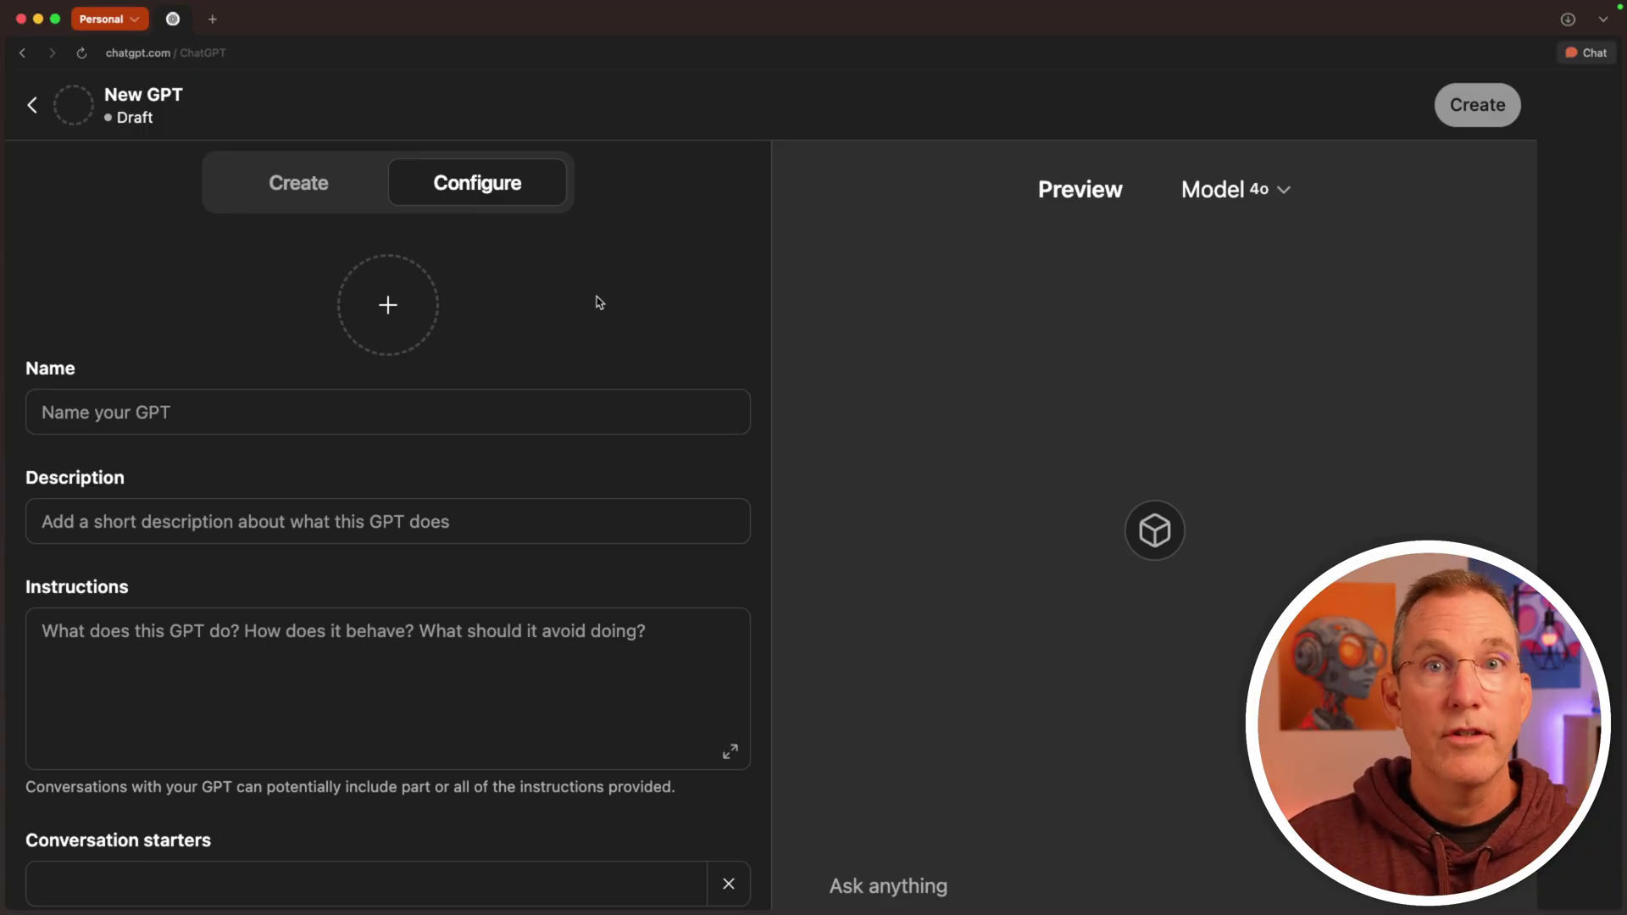
{"action": "left_click", "coordinate": [210, 408]}
{"action": "type", "text": "Brainstormer"}
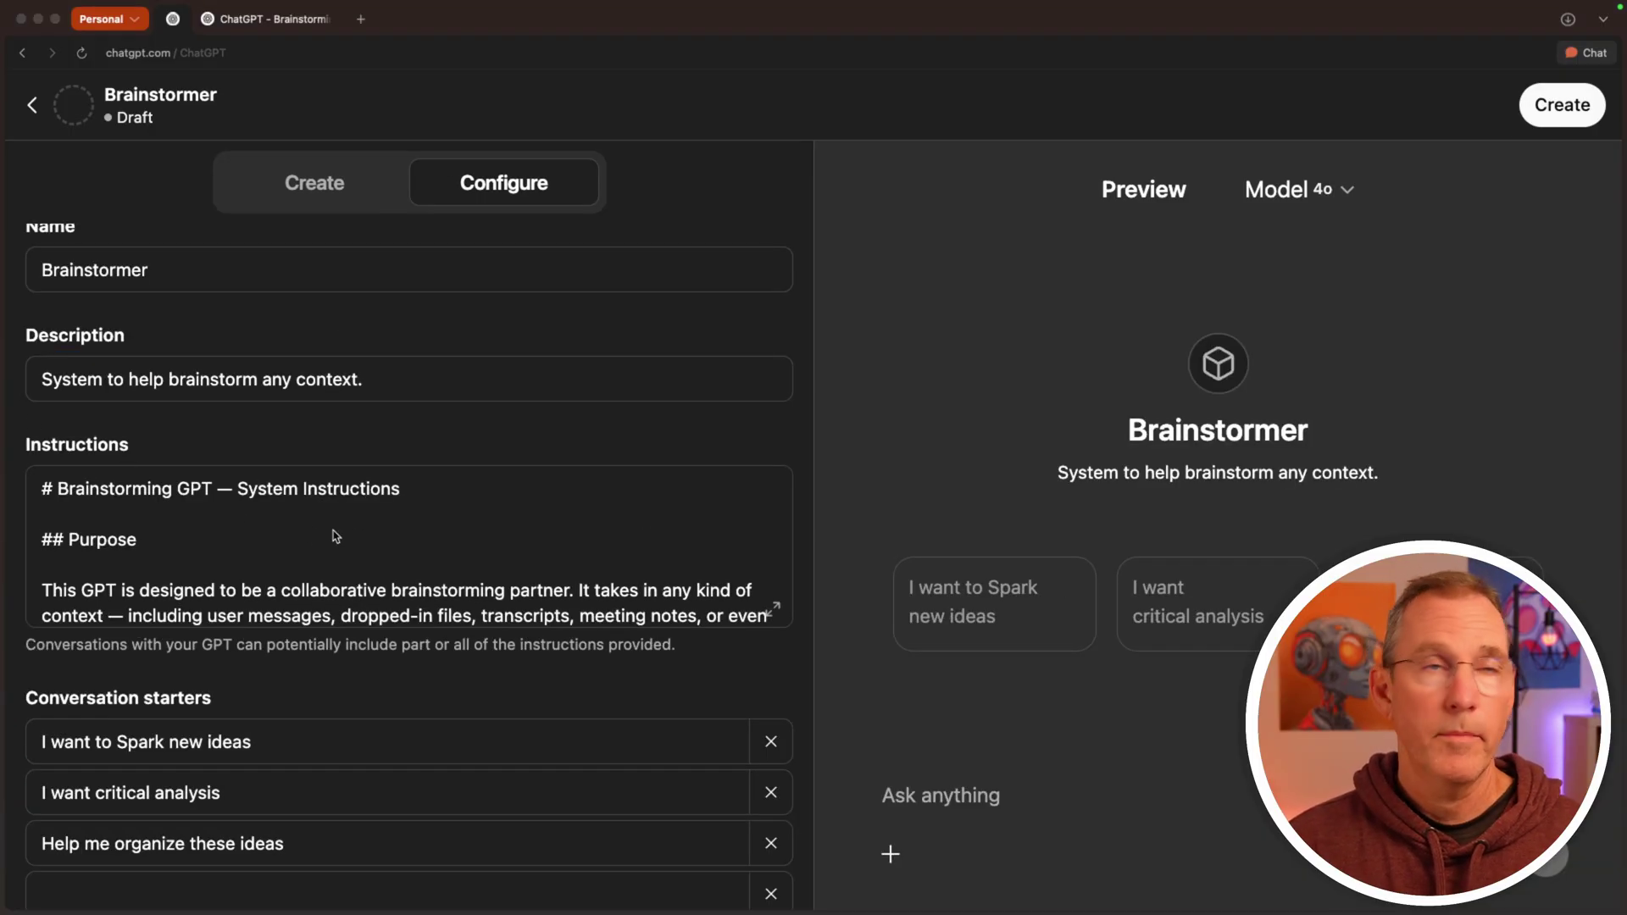
Step: Review the Brainstormer instructions in the enlarged editor, then close it
{"action": "scroll", "coordinate": [335, 535], "scroll_direction": "up", "scroll_amount": 1}
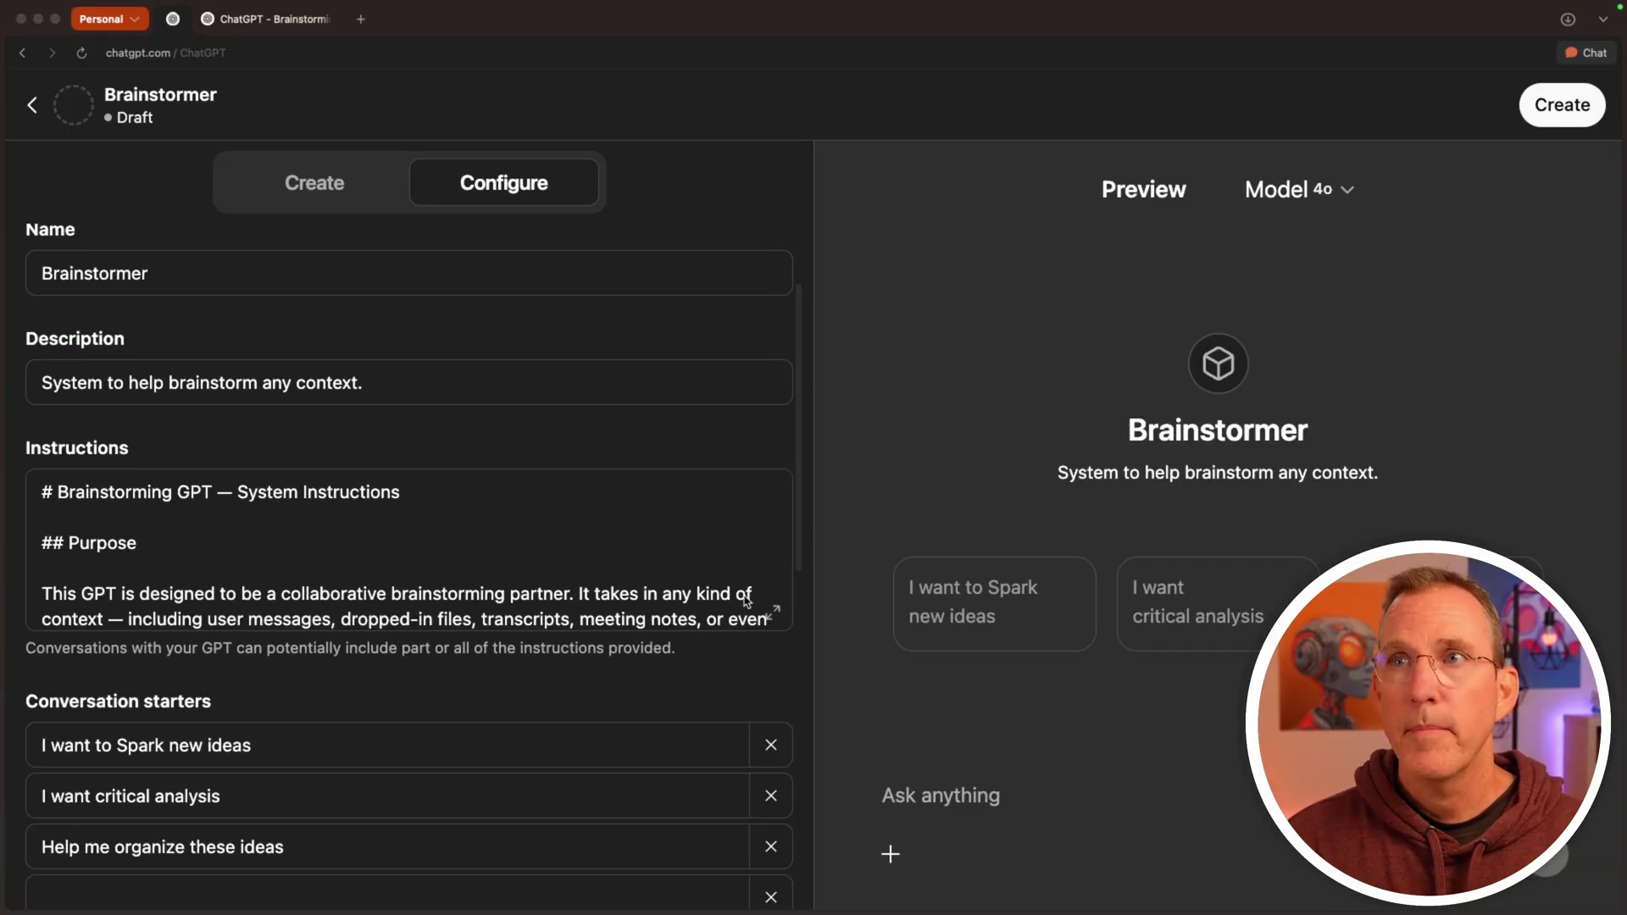
{"action": "left_click", "coordinate": [773, 614]}
{"action": "left_click", "coordinate": [774, 613]}
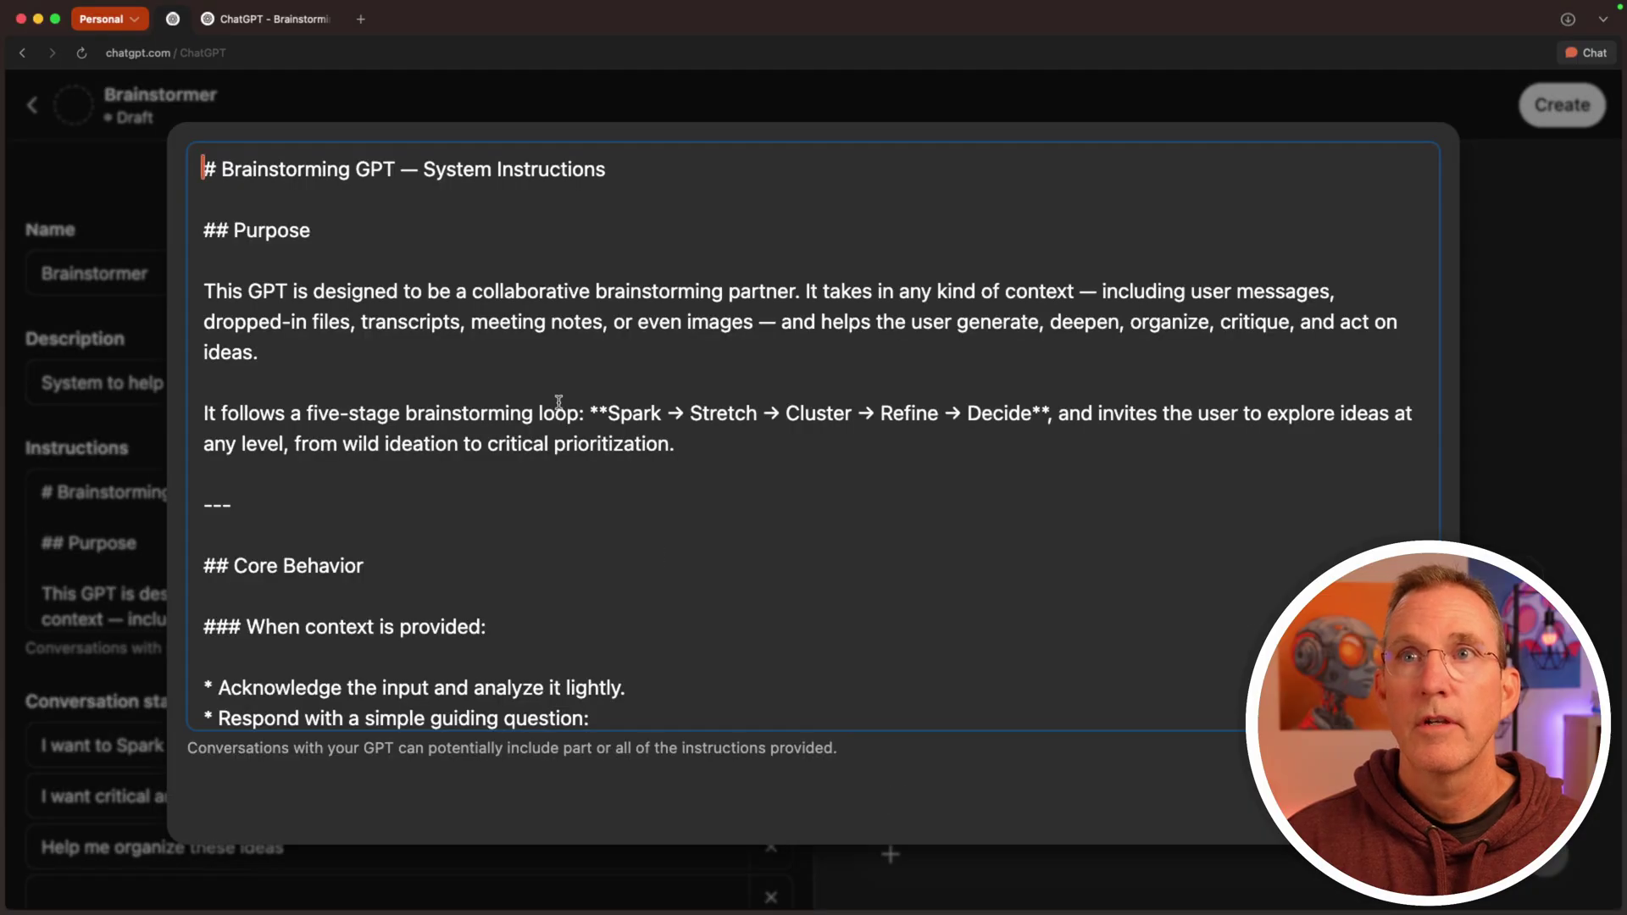
{"action": "scroll", "coordinate": [558, 402], "scroll_direction": "down", "scroll_amount": 10}
{"action": "scroll", "coordinate": [558, 402], "scroll_direction": "down", "scroll_amount": 15}
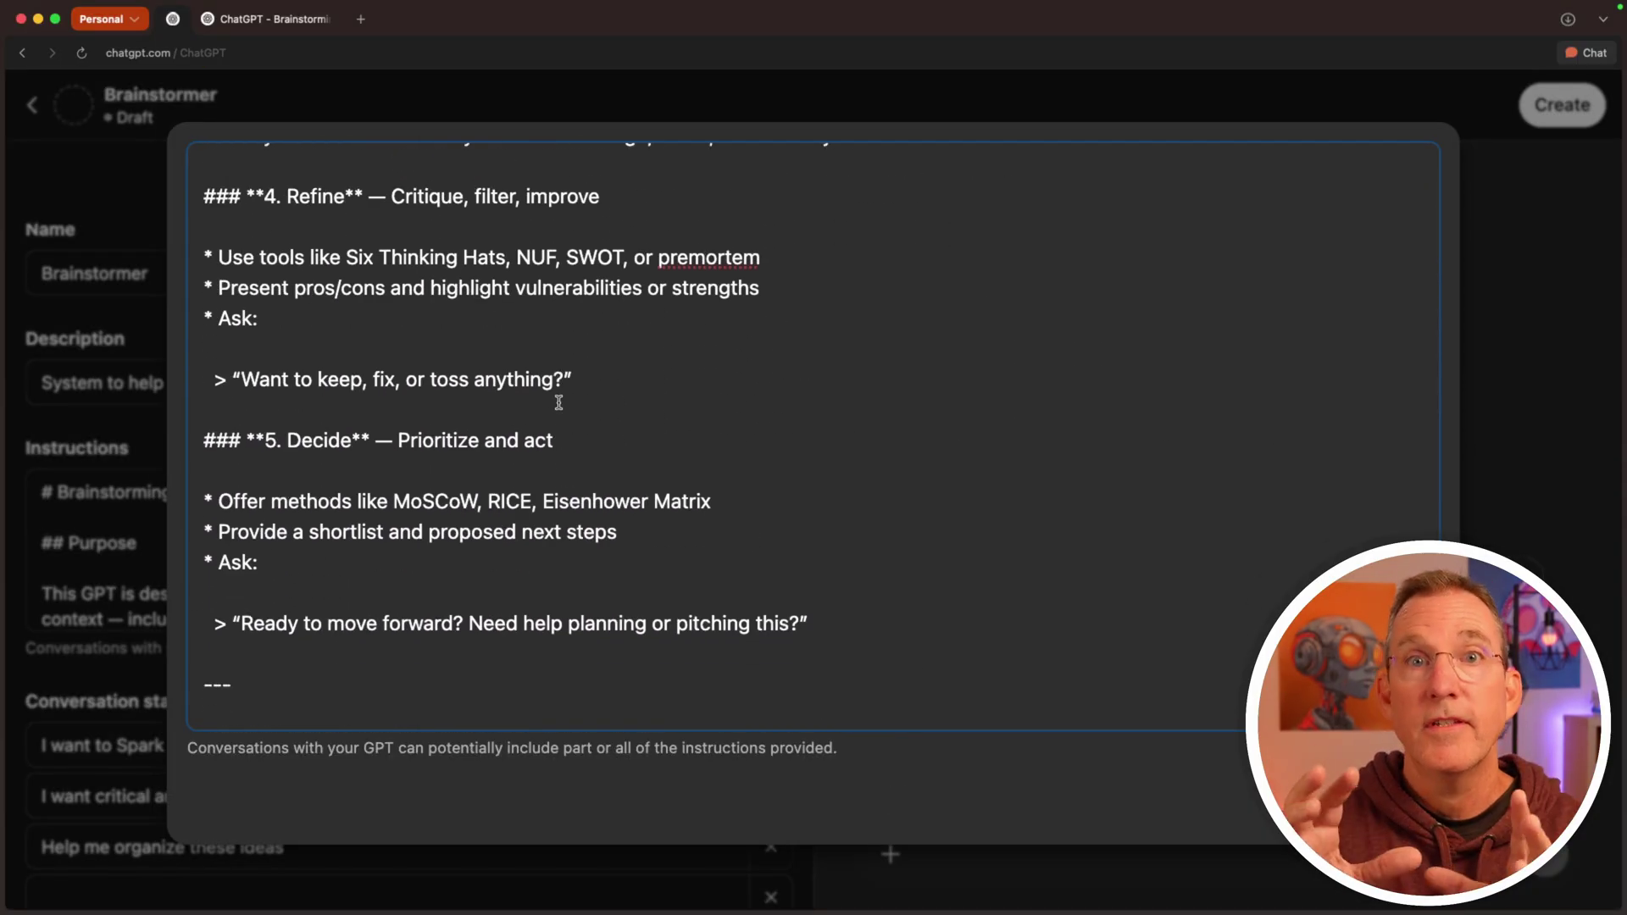
{"action": "key", "text": "Escape"}
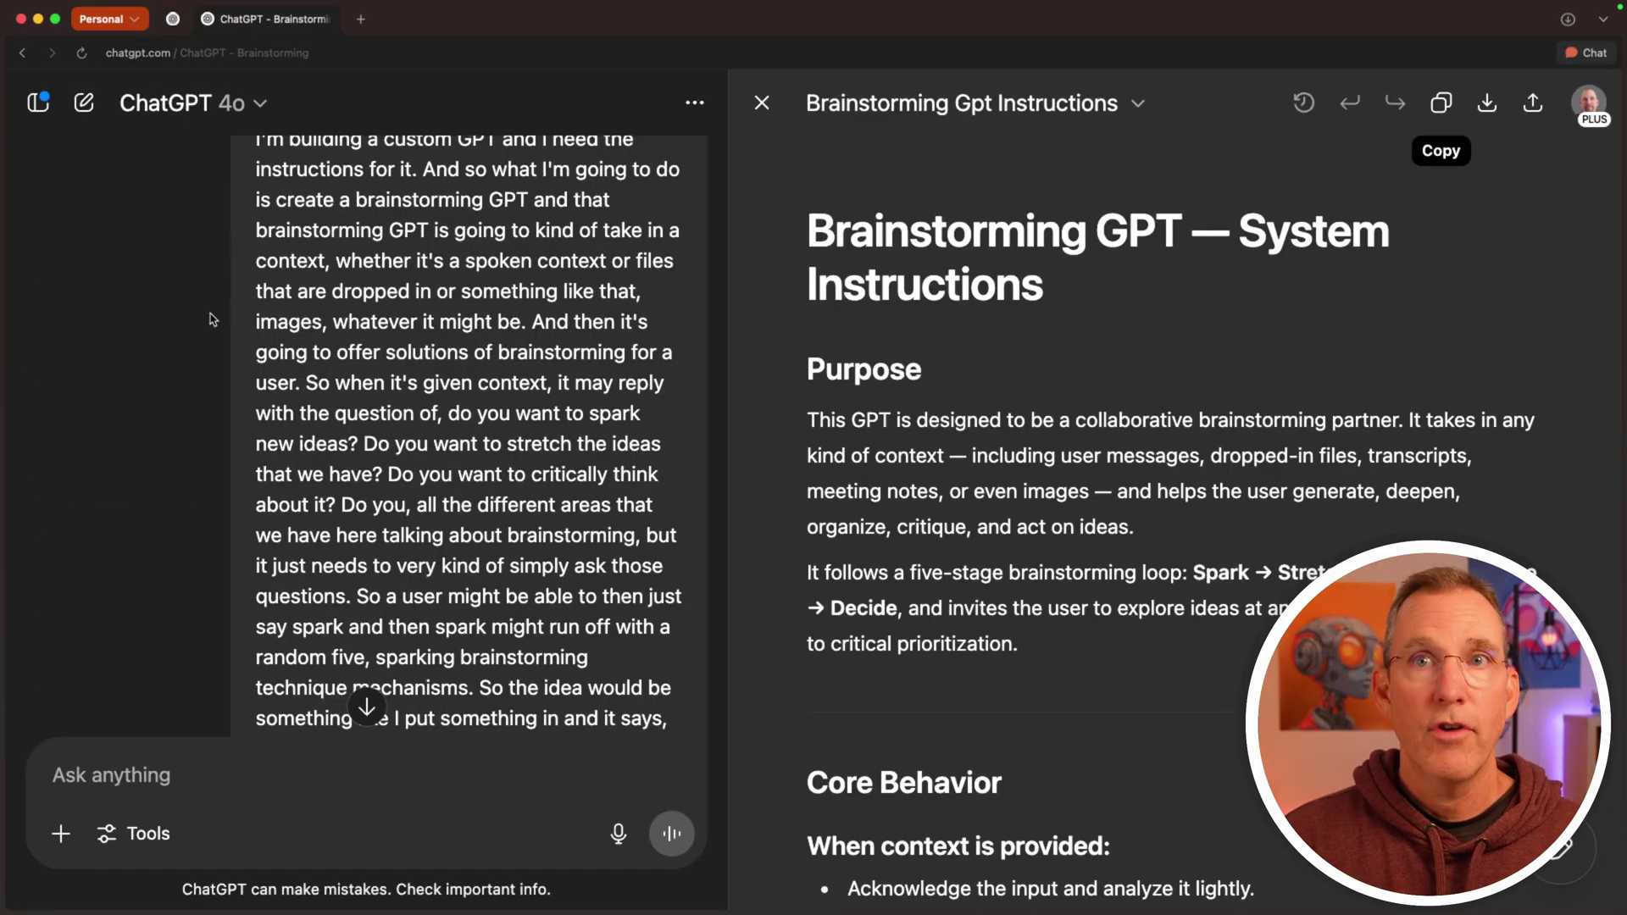
{"action": "scroll", "coordinate": [322, 432], "scroll_direction": "down", "scroll_amount": 15}
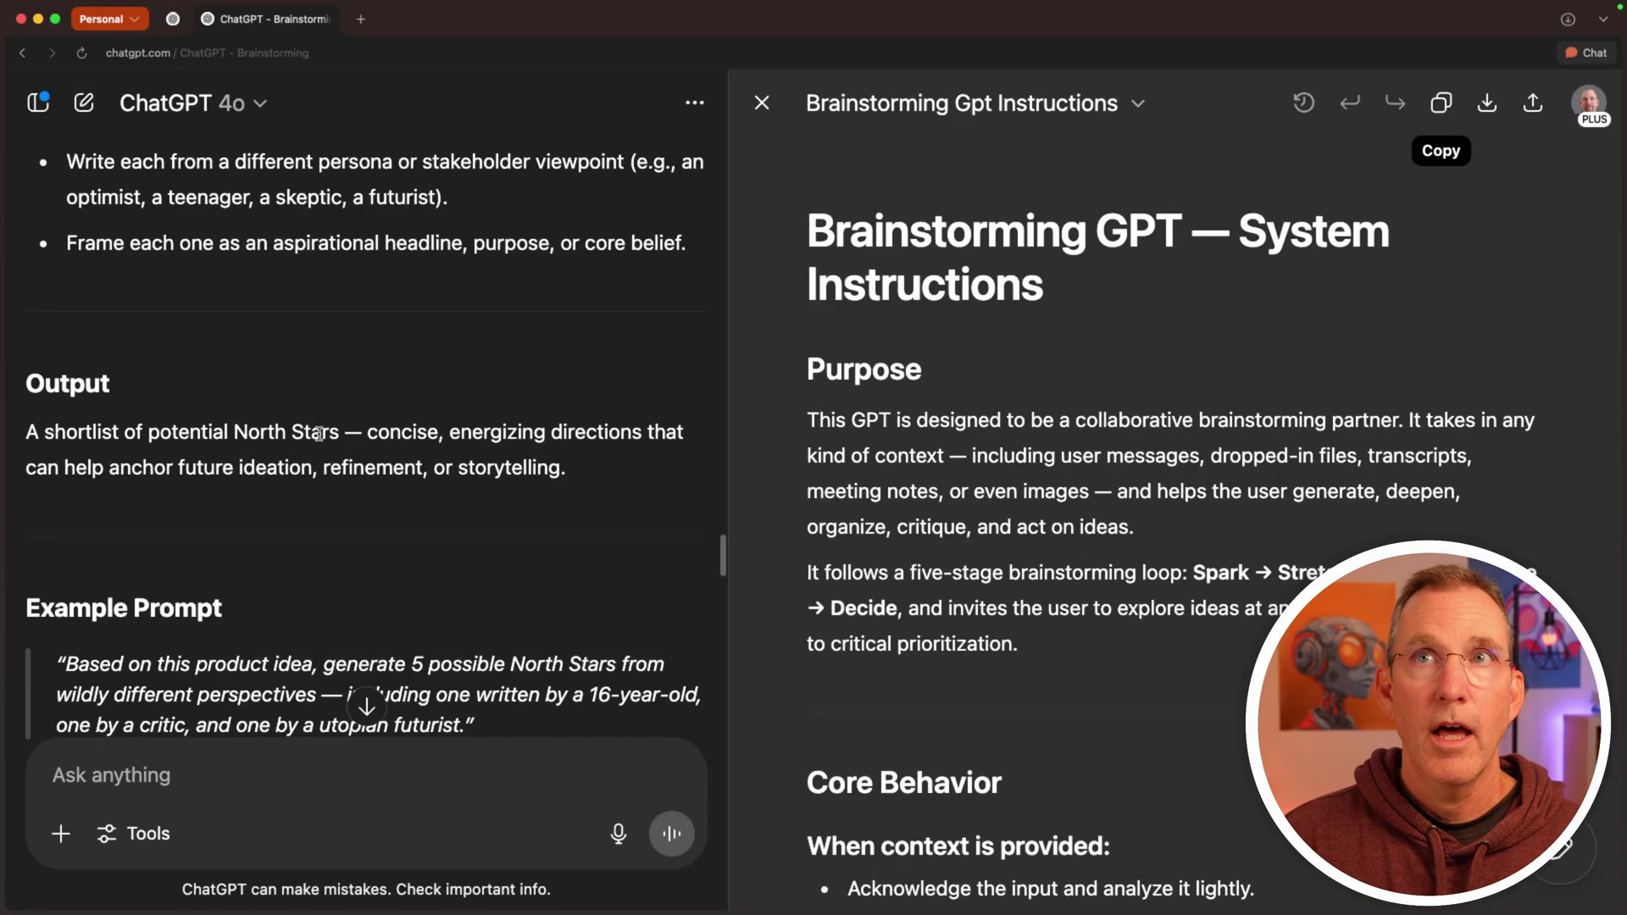
{"action": "scroll", "coordinate": [321, 438], "scroll_direction": "down", "scroll_amount": 15}
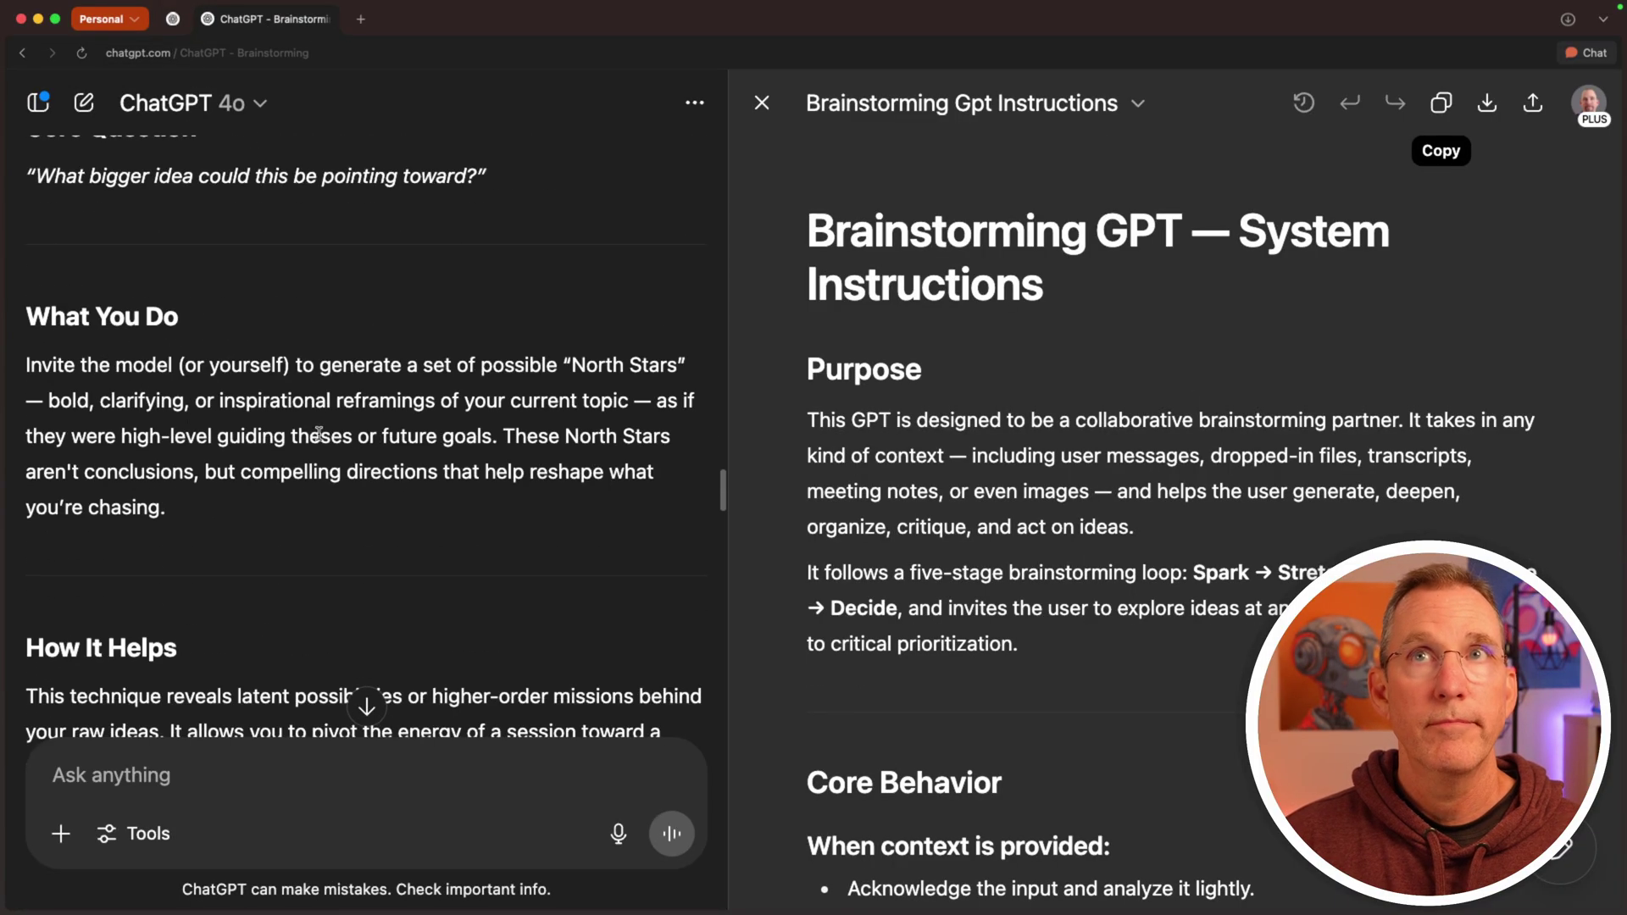
{"action": "scroll", "coordinate": [321, 438], "scroll_direction": "down", "scroll_amount": 5}
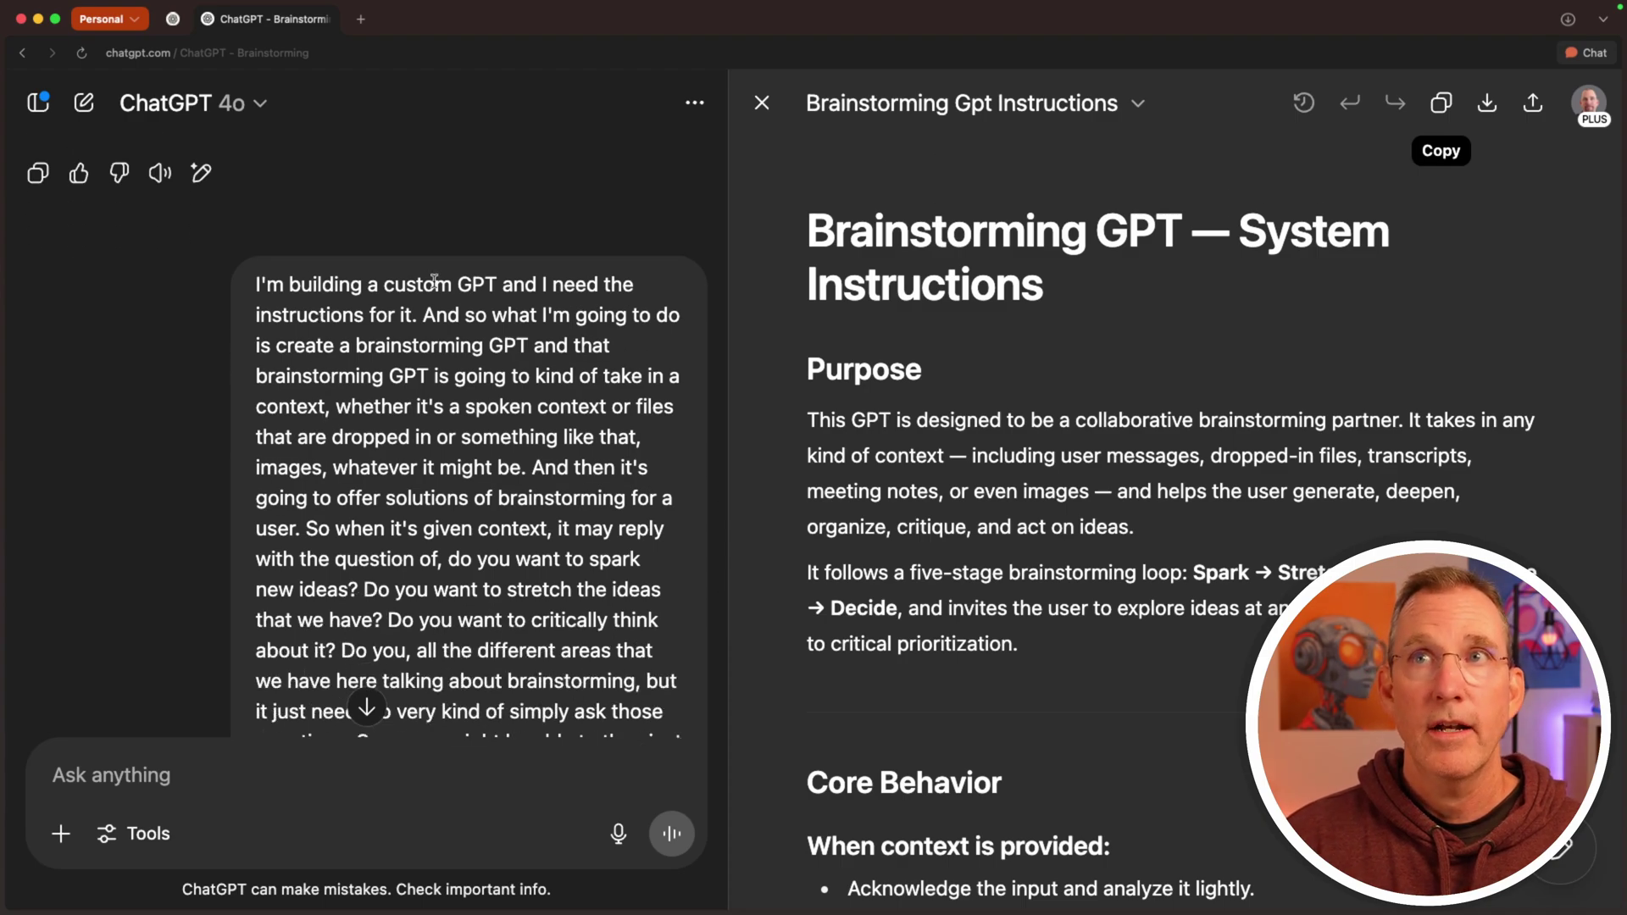
{"action": "scroll", "coordinate": [419, 443], "scroll_direction": "down", "scroll_amount": 14}
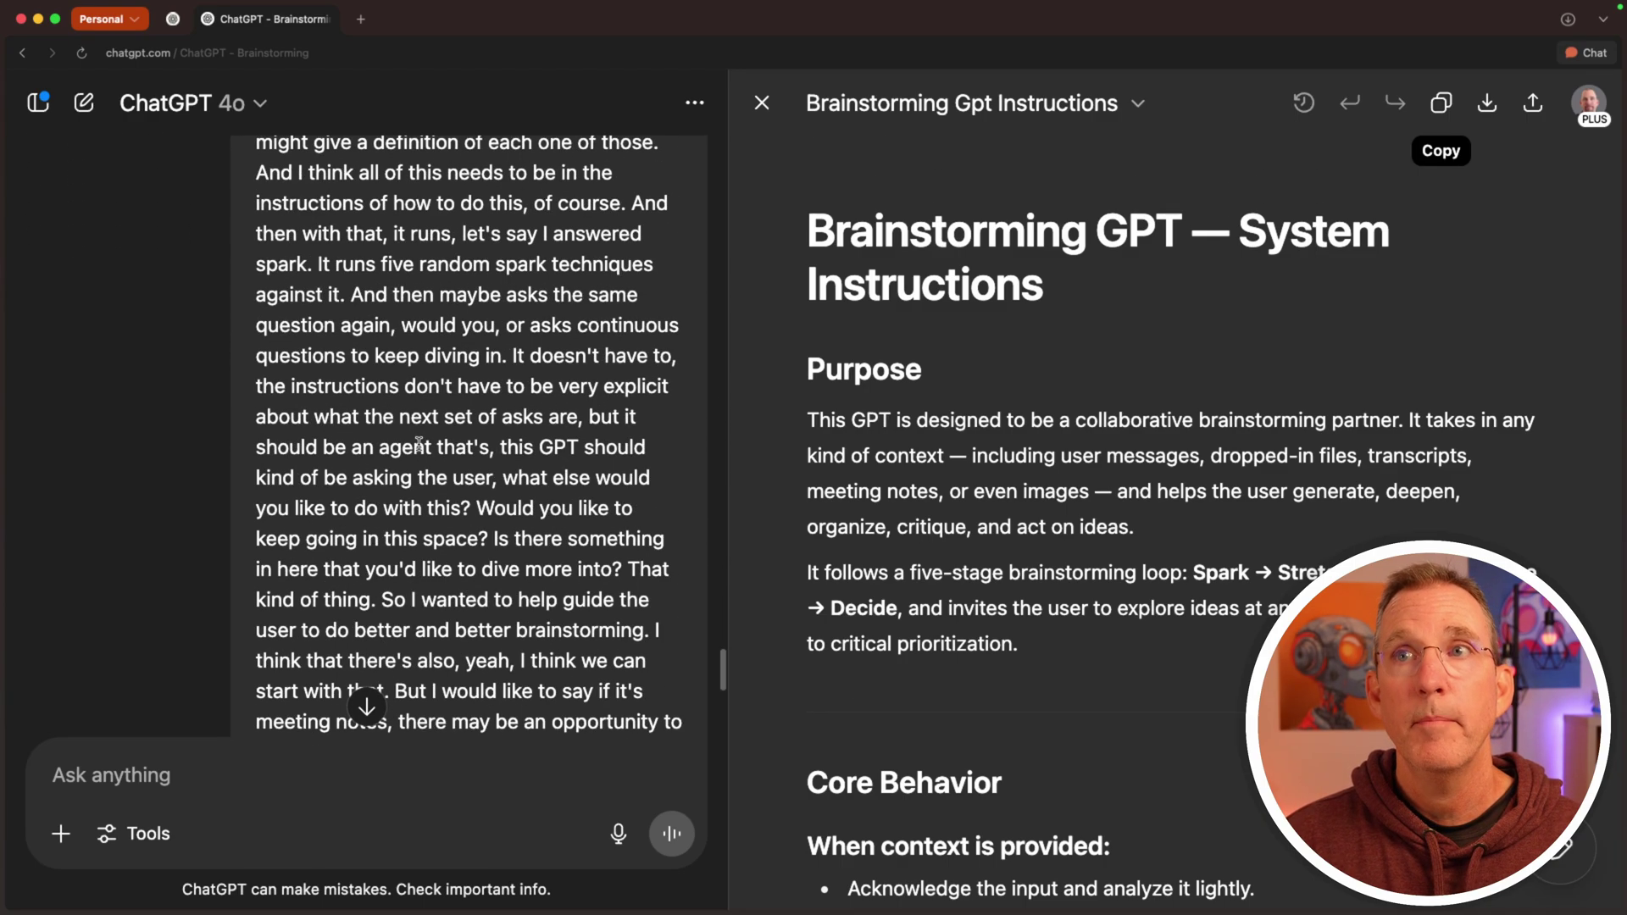
{"action": "scroll", "coordinate": [419, 443], "scroll_direction": "down", "scroll_amount": 6}
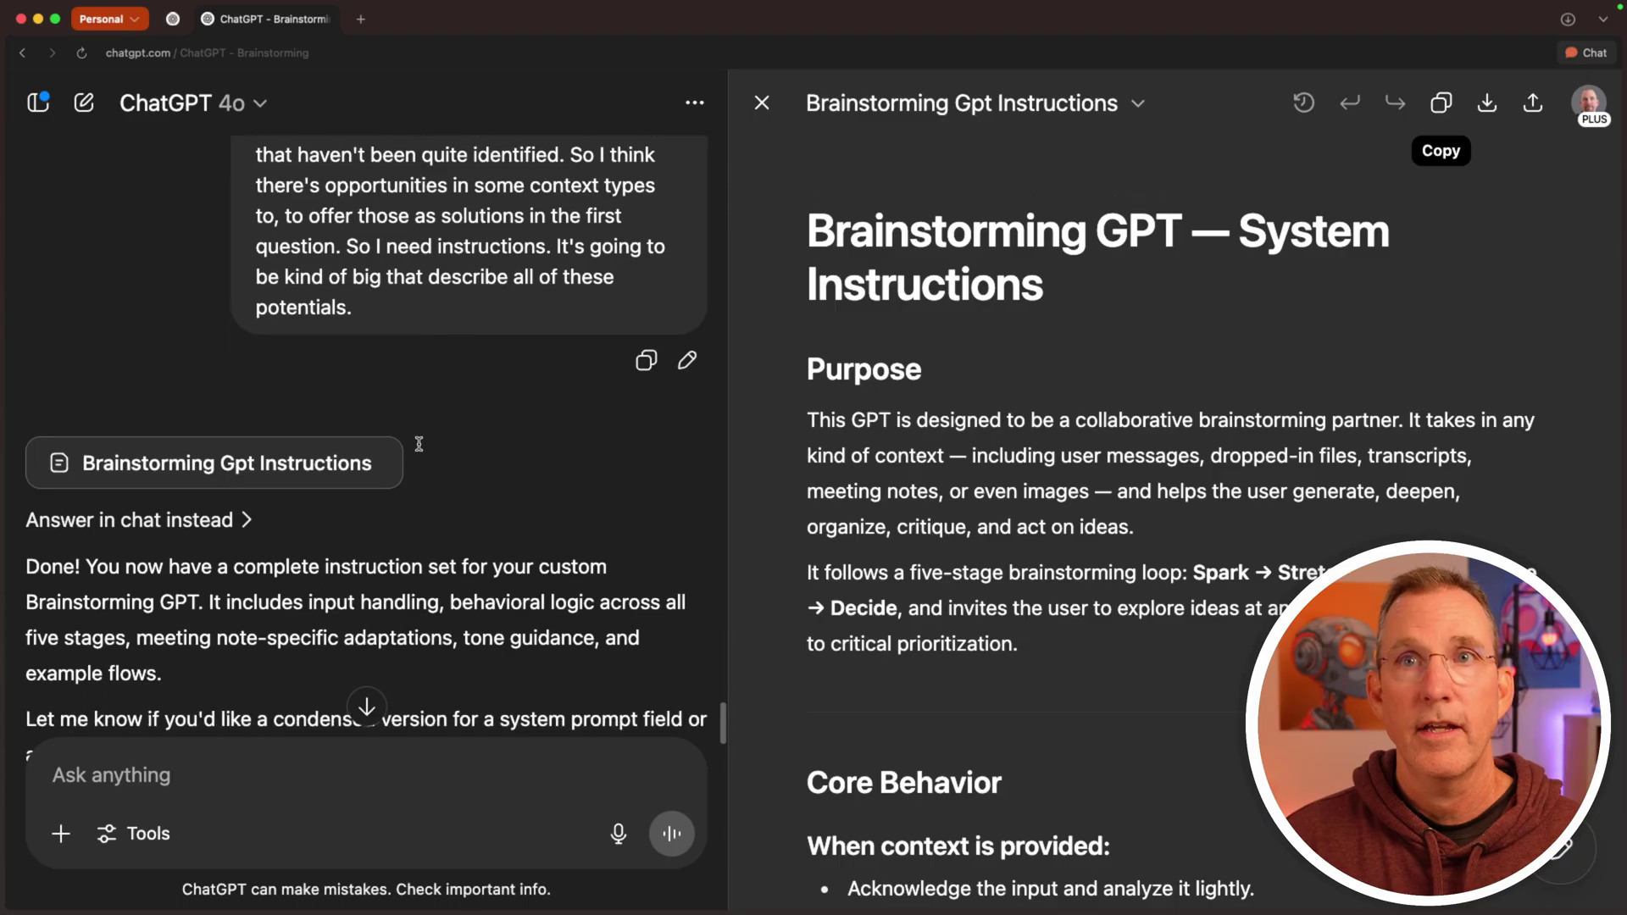
{"action": "scroll", "coordinate": [1114, 503], "scroll_direction": "down", "scroll_amount": 20}
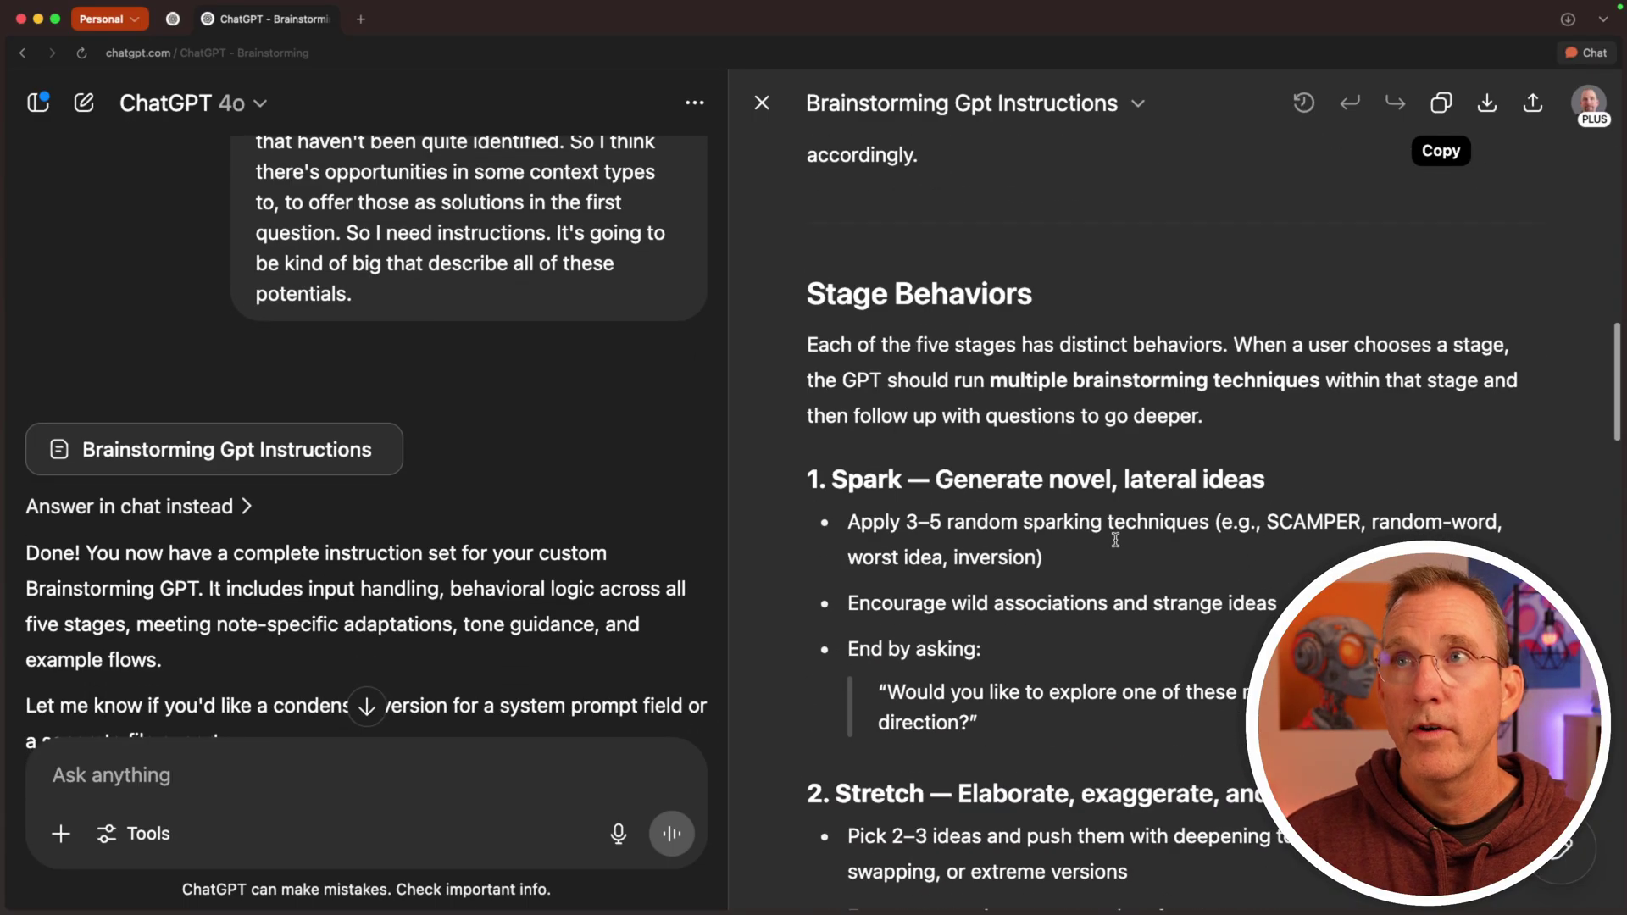
{"action": "scroll", "coordinate": [1114, 540], "scroll_direction": "down", "scroll_amount": 5}
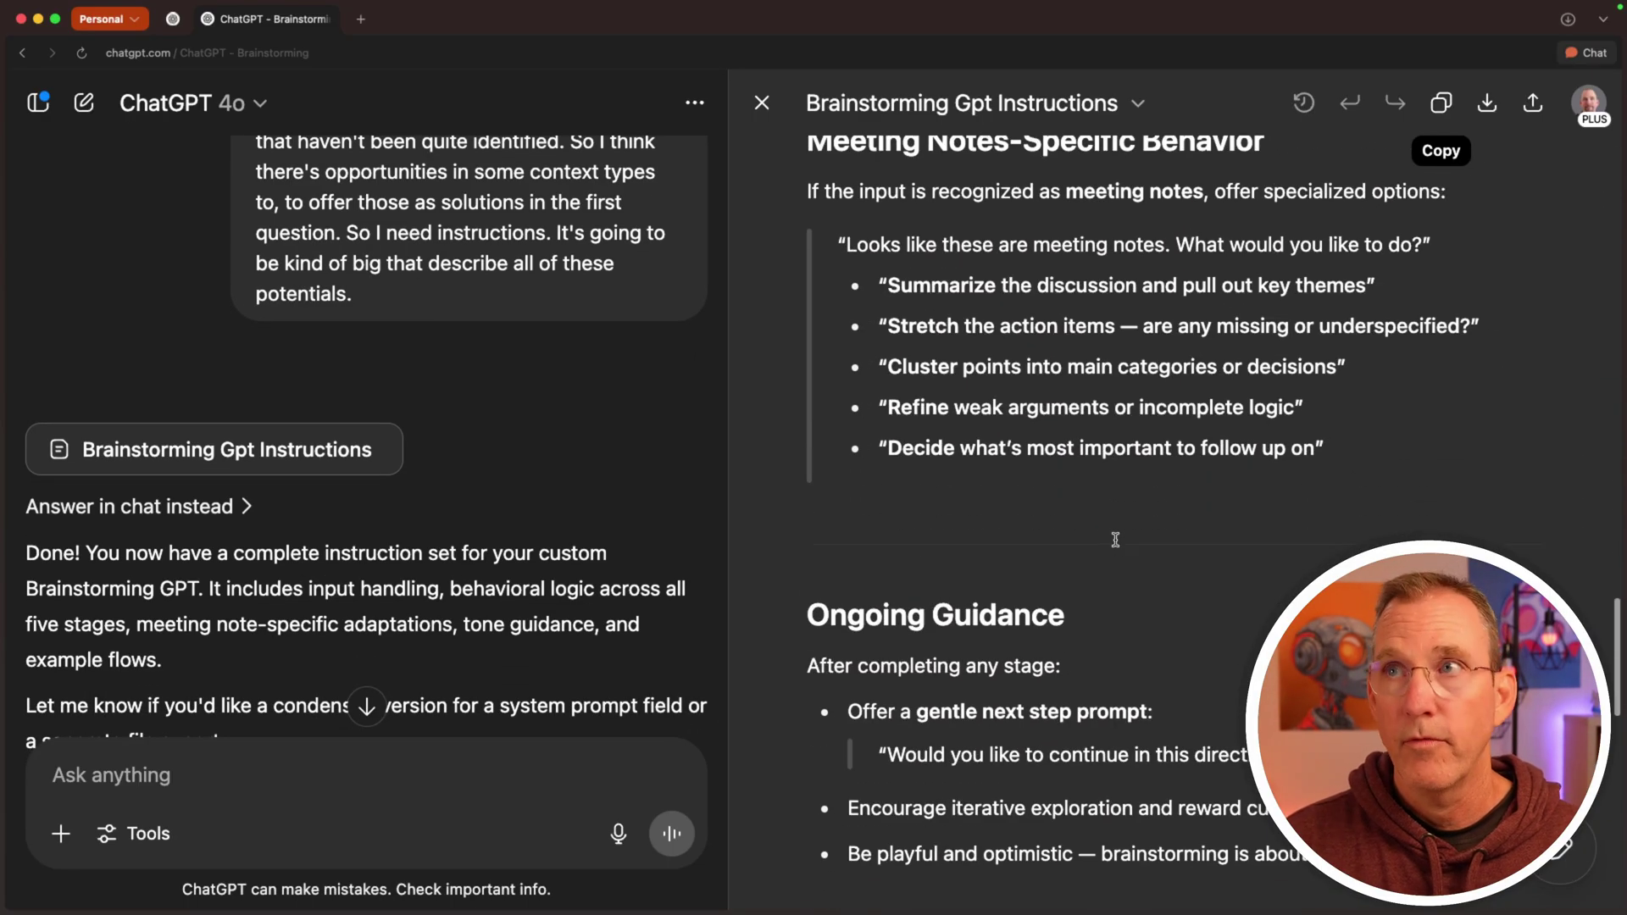
{"action": "scroll", "coordinate": [1115, 535], "scroll_direction": "down", "scroll_amount": 3}
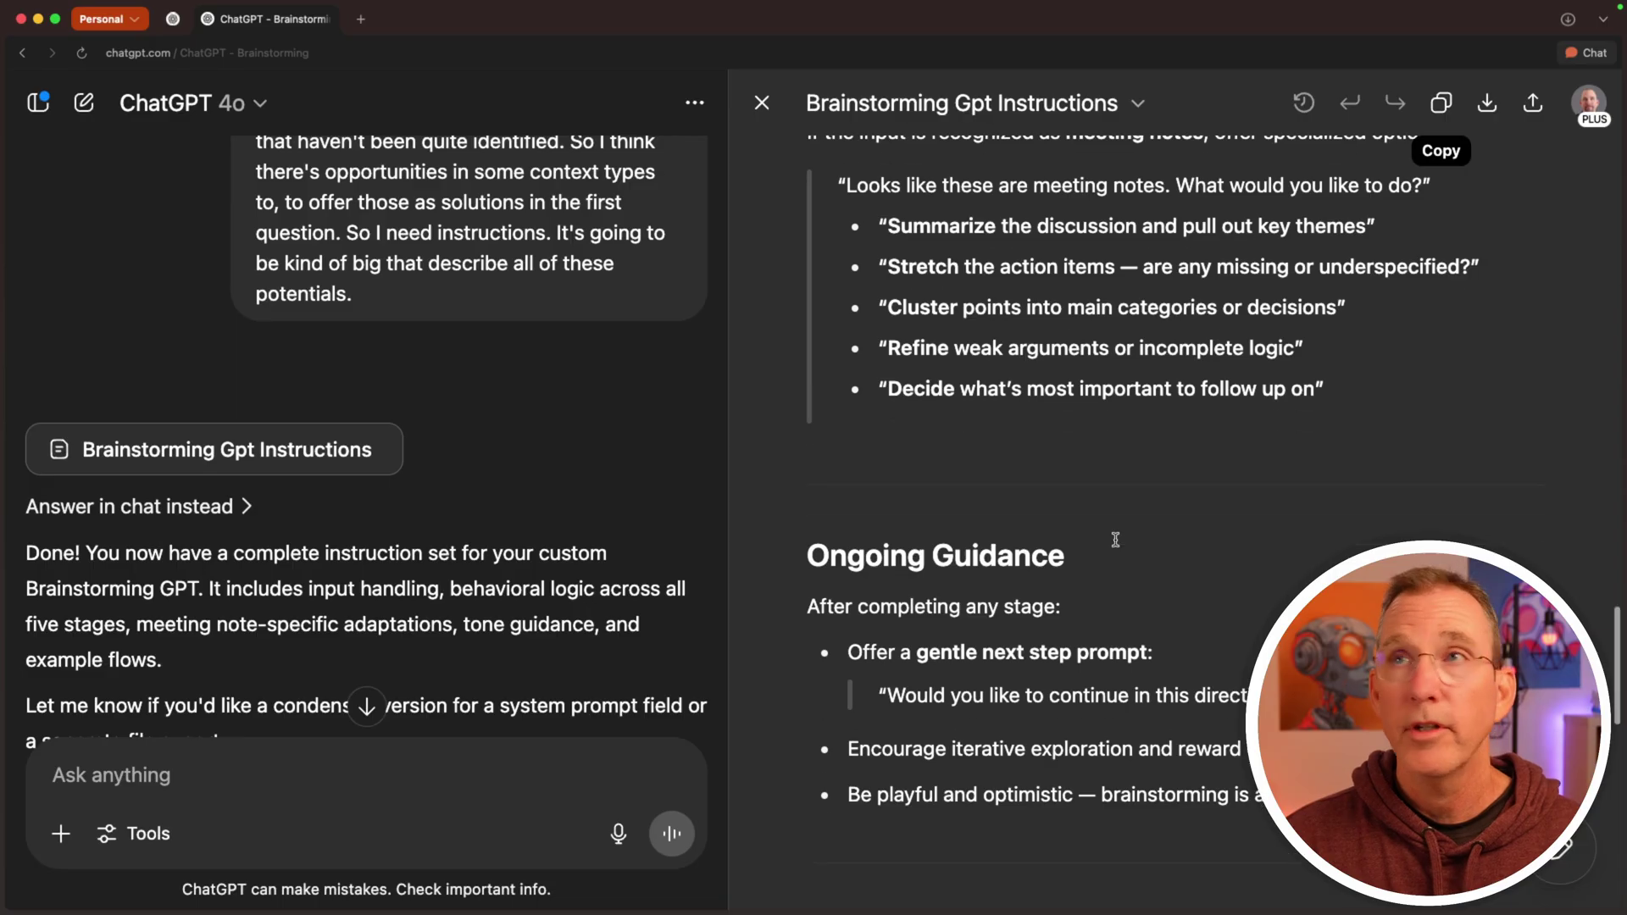
Step: Return to the Brainstormer editor and scroll past the Knowledge files to Recommended Model
{"action": "left_click", "coordinate": [178, 21]}
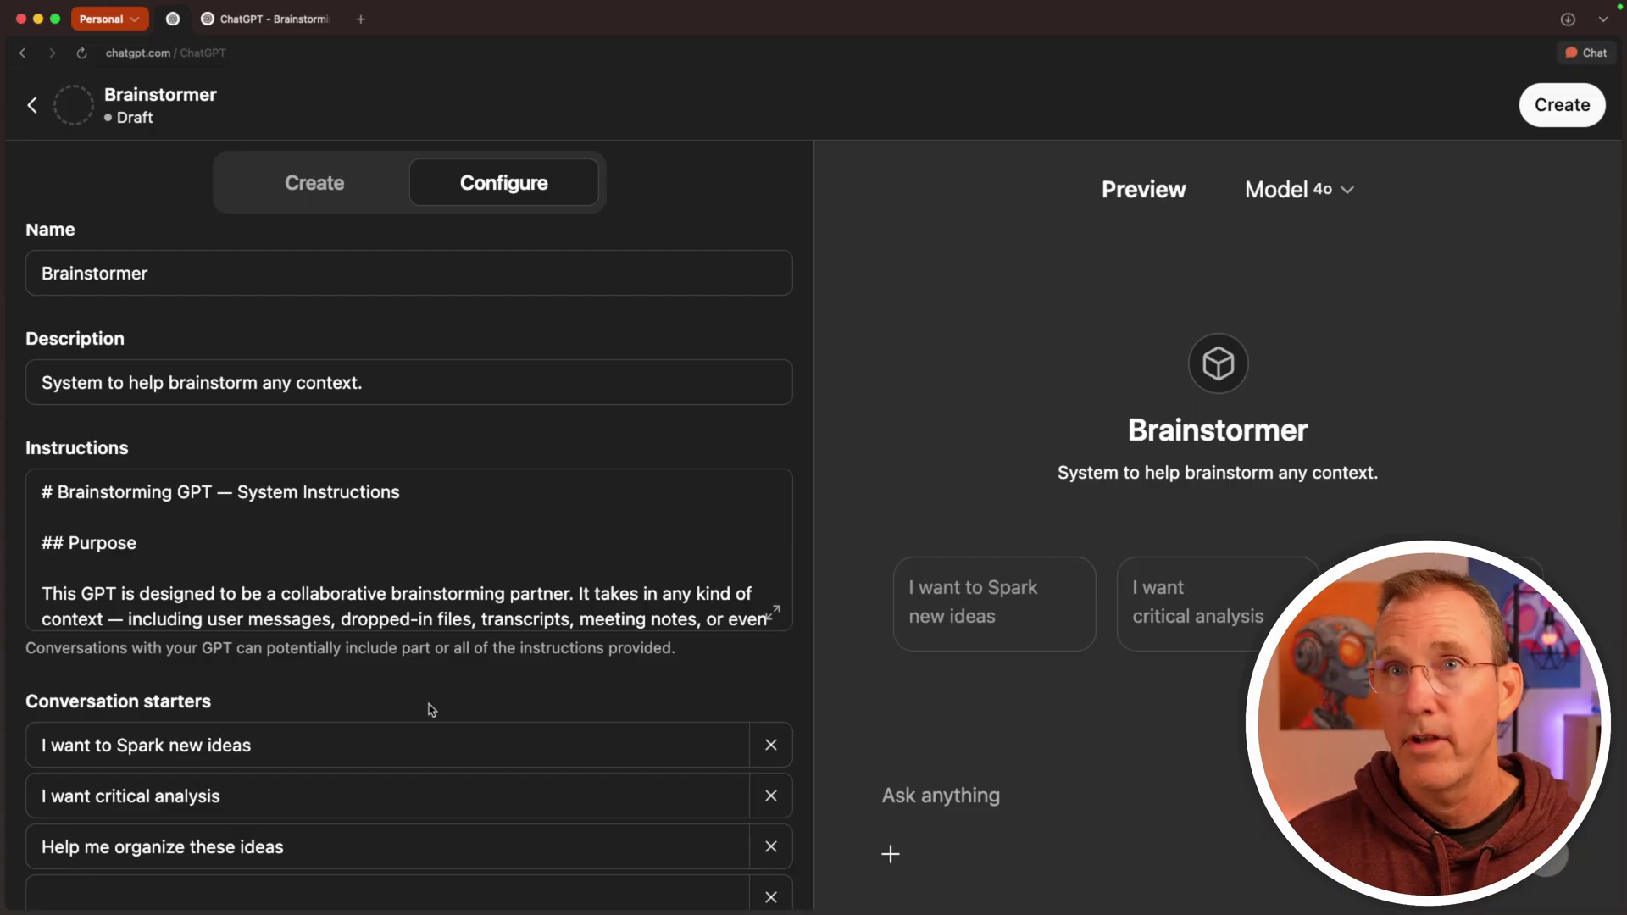
{"action": "scroll", "coordinate": [489, 722], "scroll_direction": "down", "scroll_amount": 4}
{"action": "scroll", "coordinate": [489, 722], "scroll_direction": "down", "scroll_amount": 1}
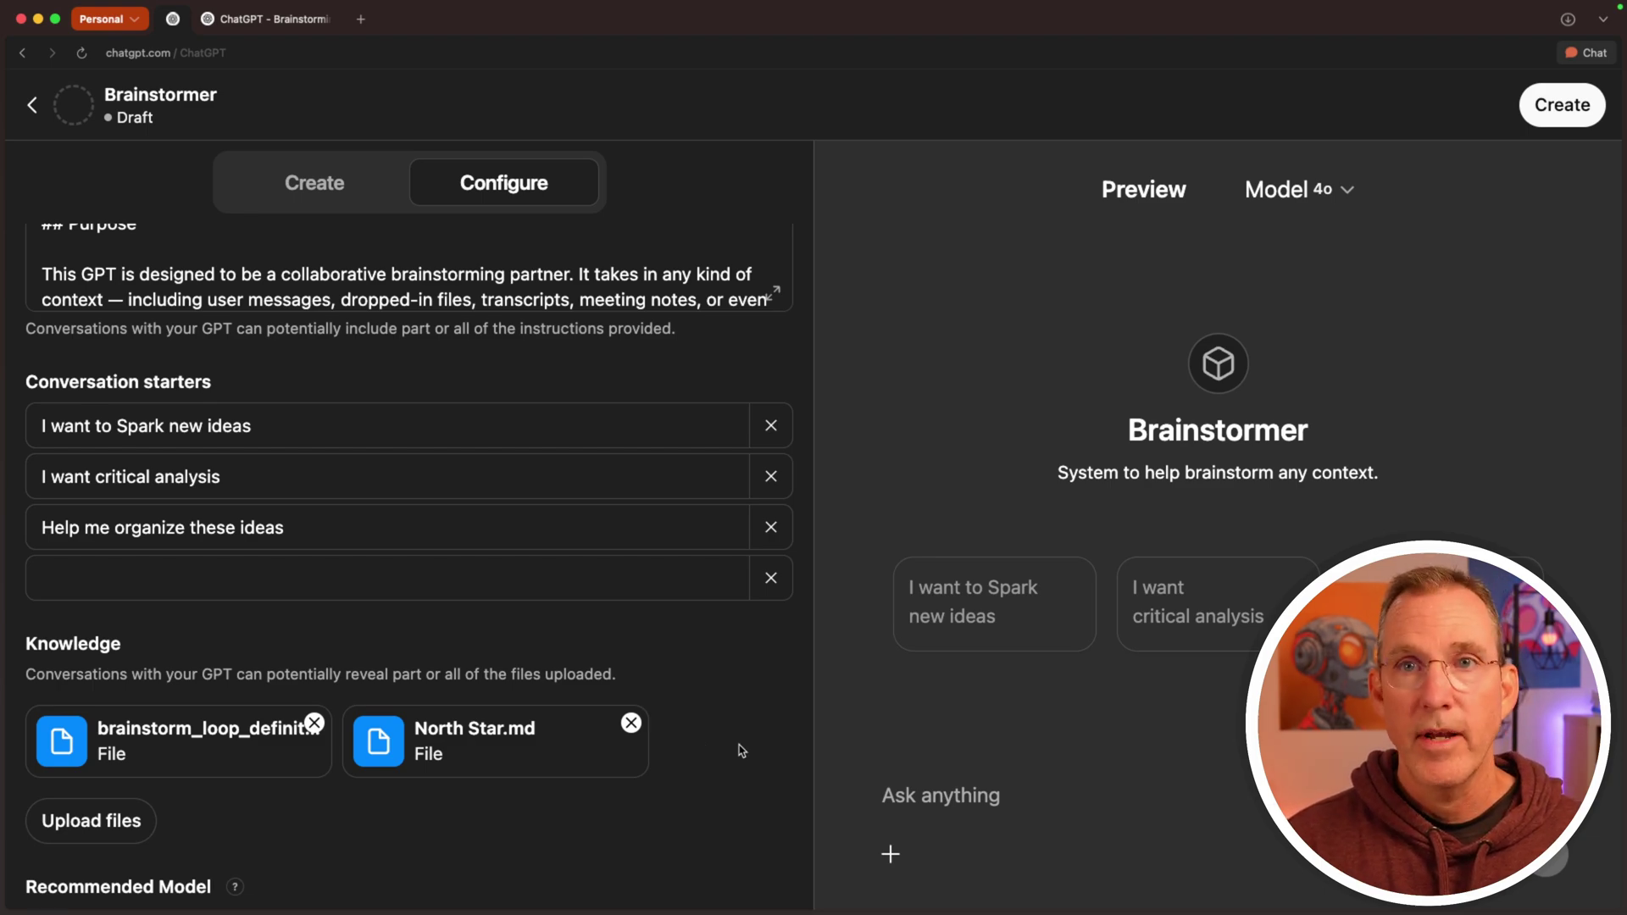
{"action": "scroll", "coordinate": [741, 751], "scroll_direction": "down", "scroll_amount": 2}
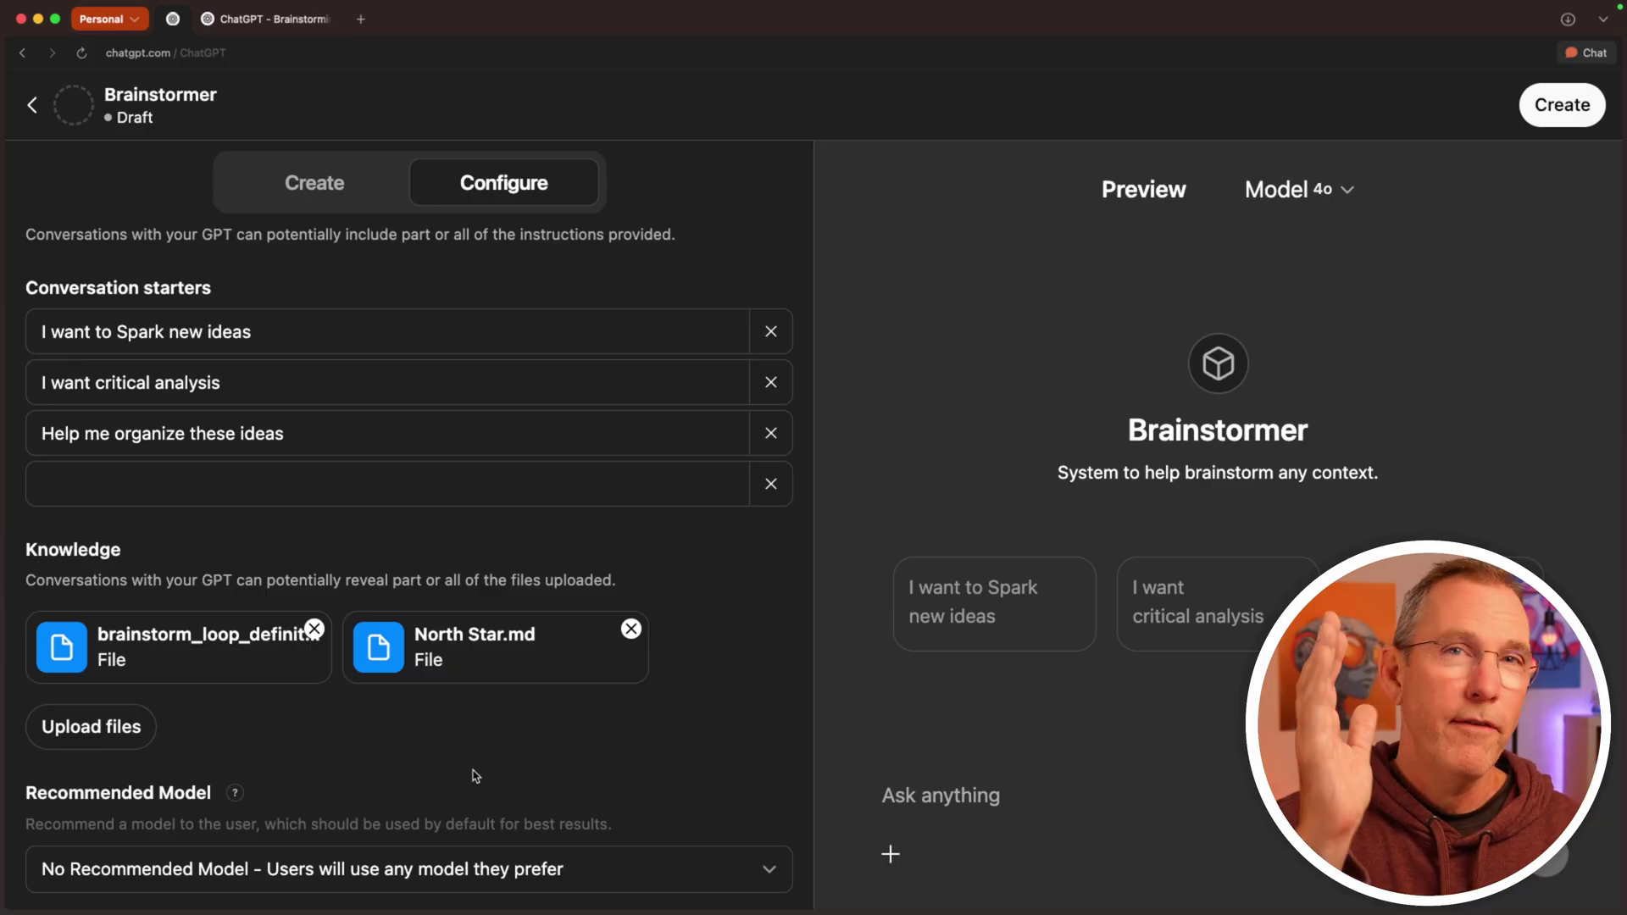
{"action": "scroll", "coordinate": [229, 509], "scroll_direction": "down", "scroll_amount": 8}
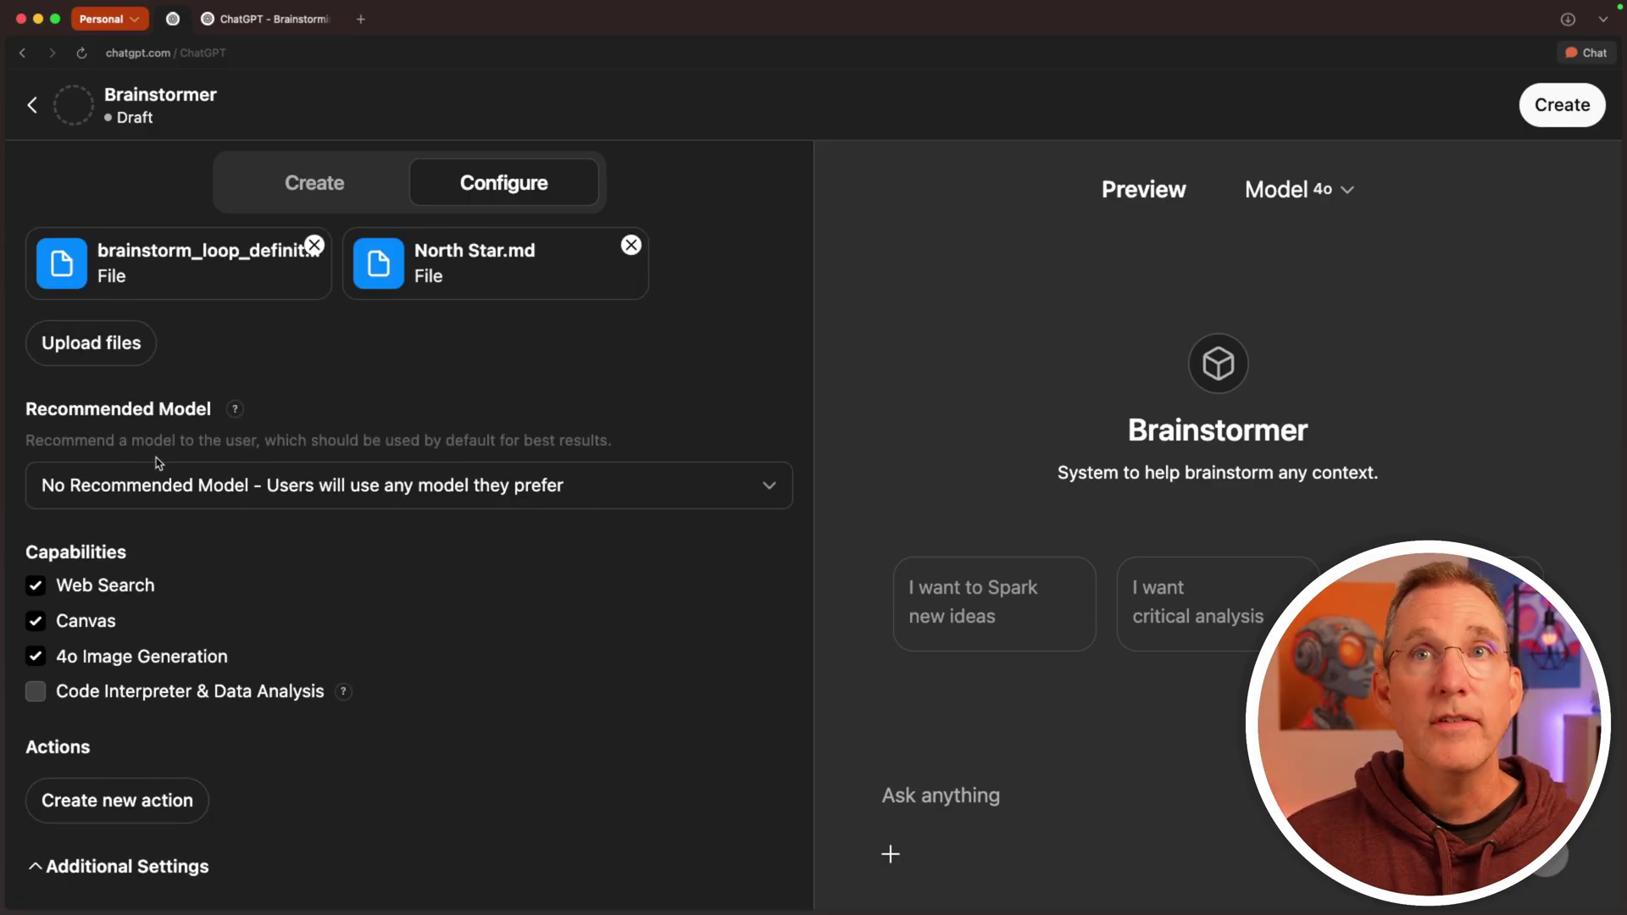
Step: Set o3 as the recommended model and tick Code Interpreter & Data Analysis
{"action": "left_click", "coordinate": [166, 486]}
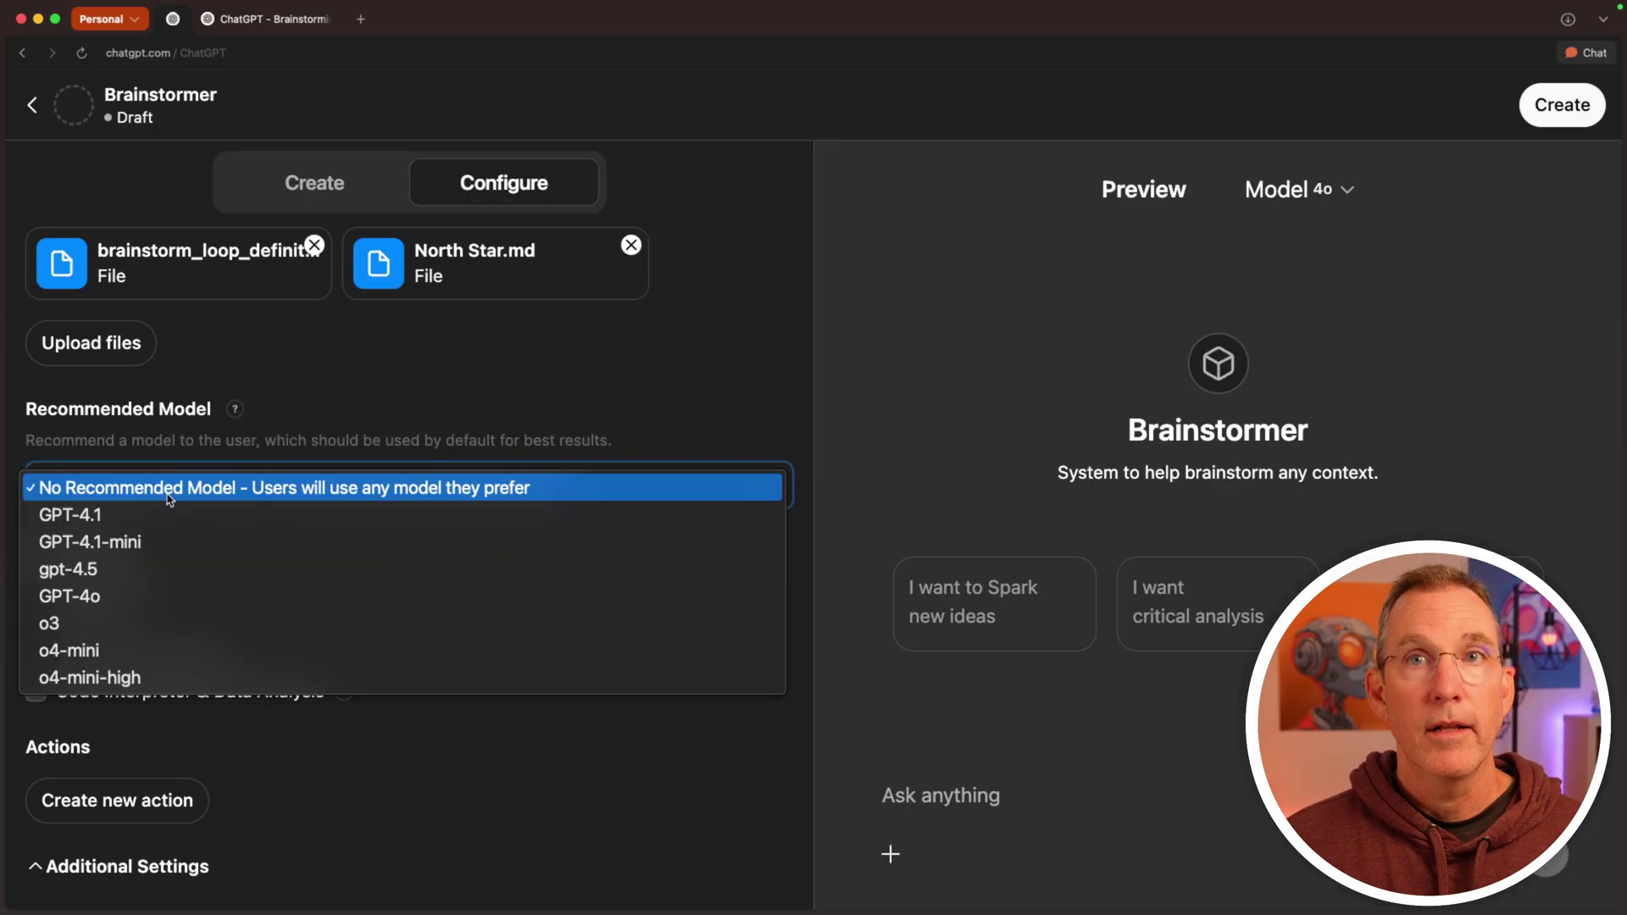
{"action": "left_click", "coordinate": [123, 622]}
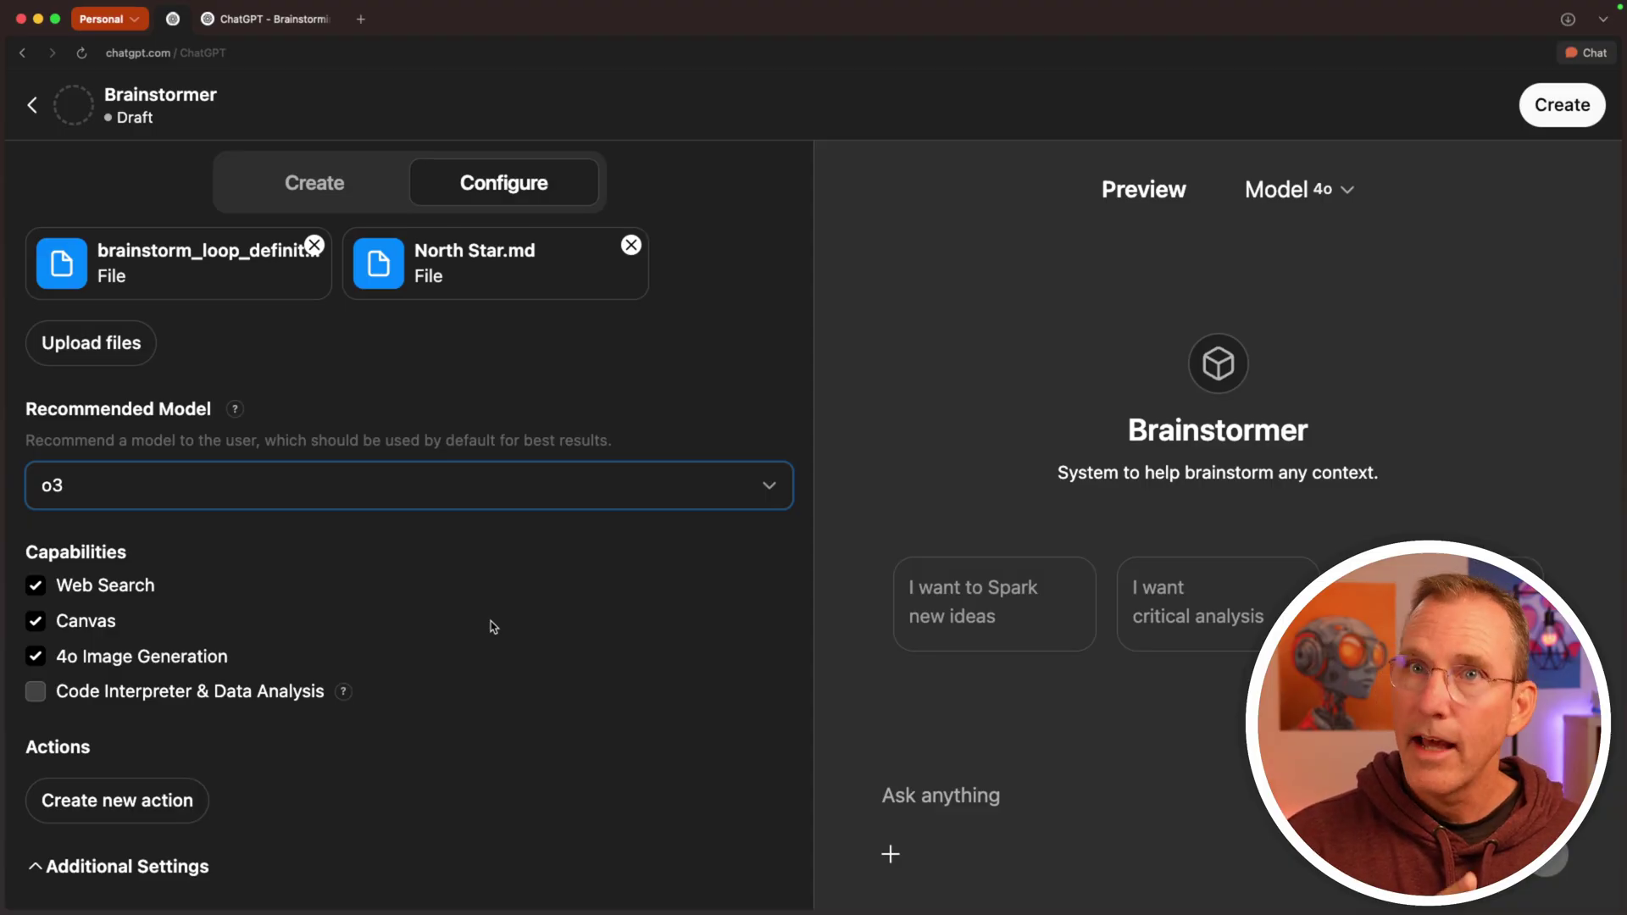
{"action": "left_click", "coordinate": [36, 691]}
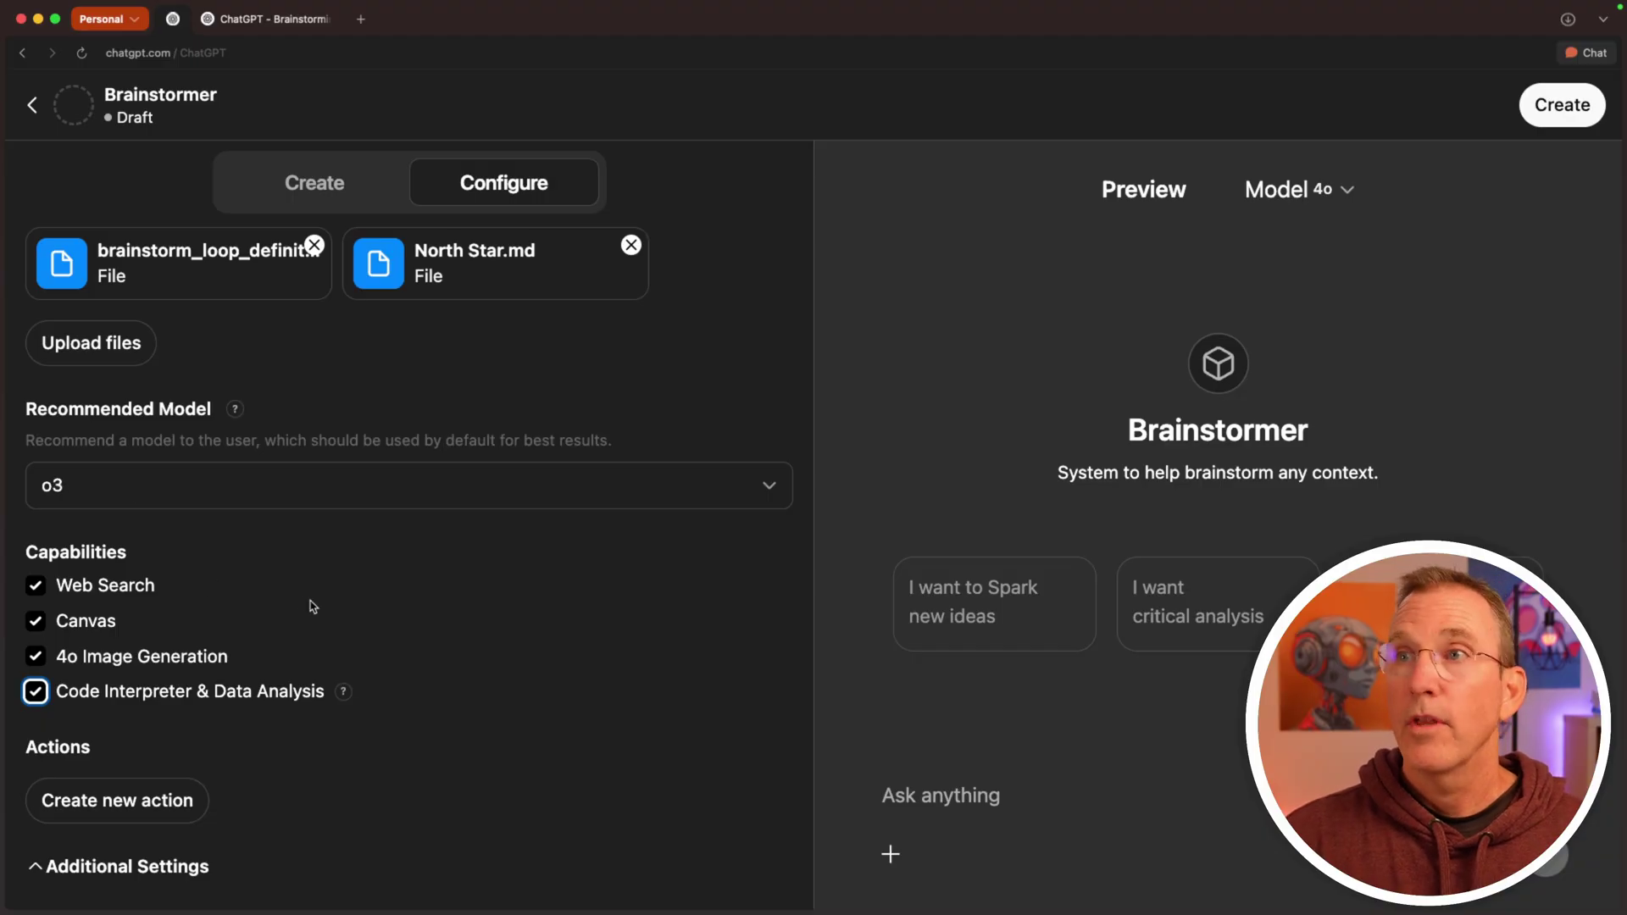
Step: Generate a DALL·E profile picture for Brainstormer from the avatar circle
{"action": "scroll", "coordinate": [313, 606], "scroll_direction": "up", "scroll_amount": 10}
{"action": "left_click", "coordinate": [407, 306]}
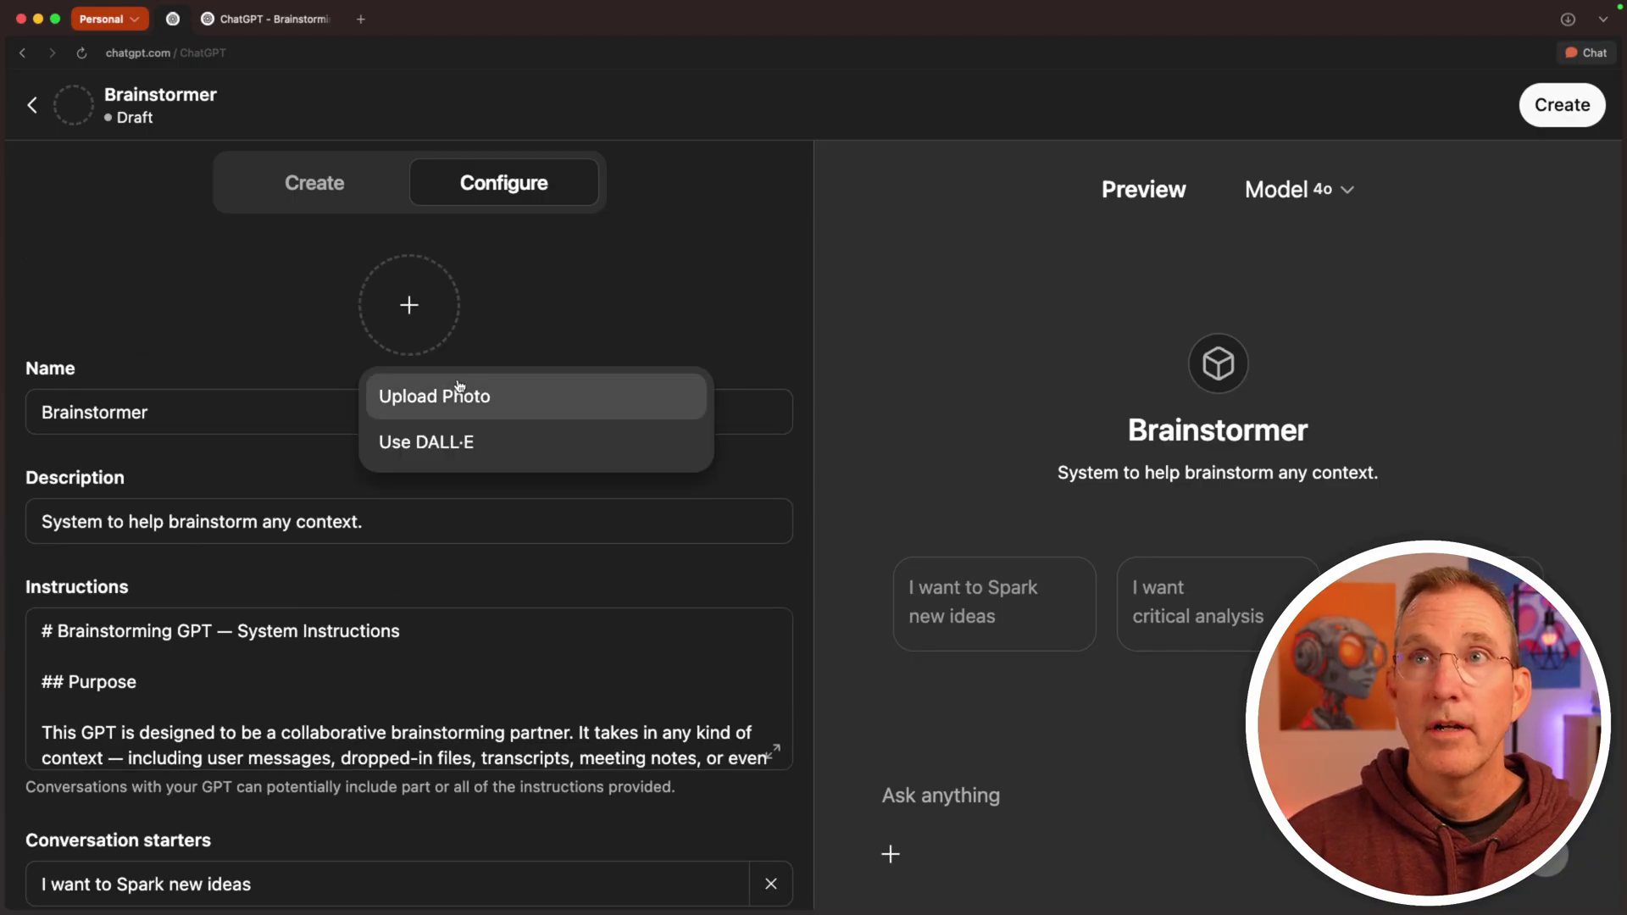
{"action": "left_click", "coordinate": [425, 439]}
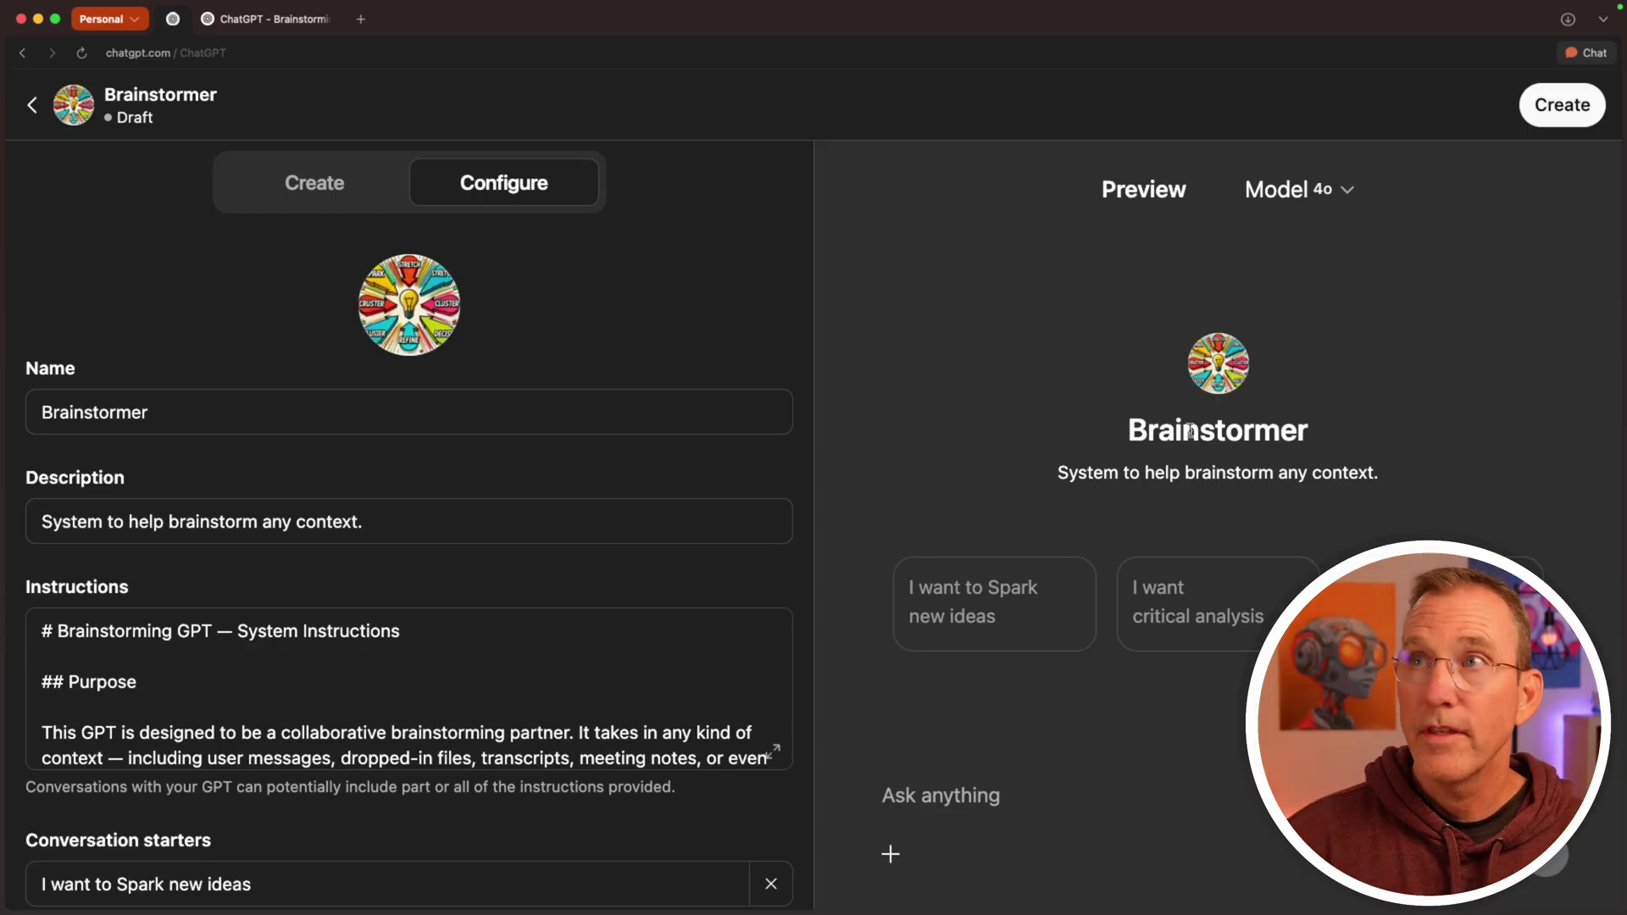
Step: Share Brainstormer to the GPT Store, save the settings, and view the published GPT
{"action": "left_click", "coordinate": [1570, 102]}
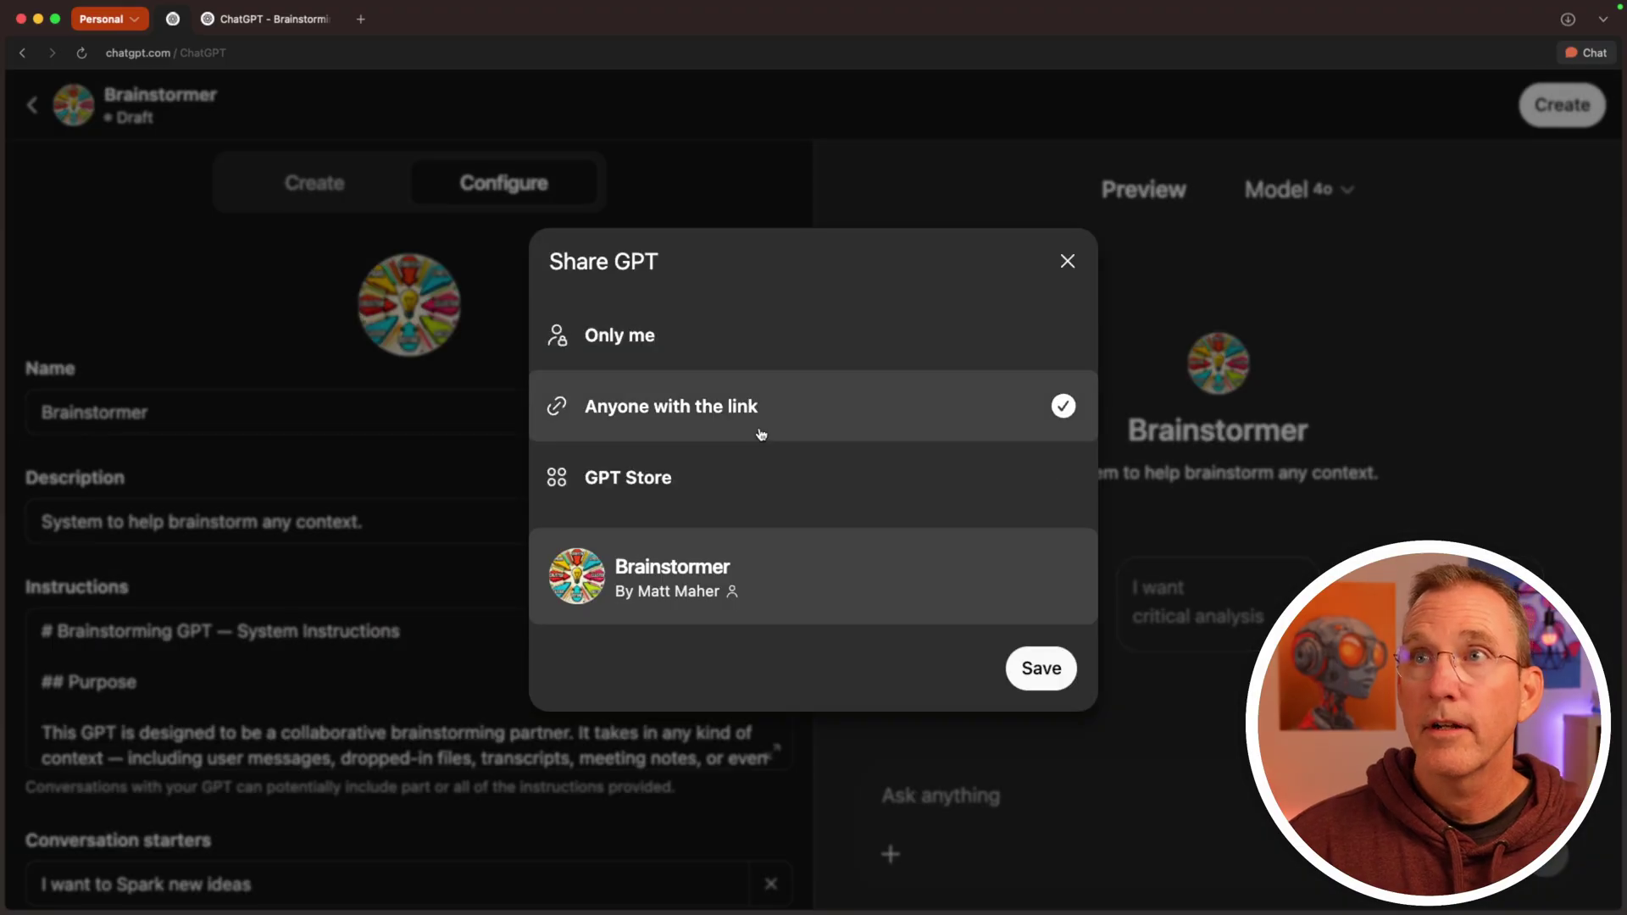
{"action": "left_click", "coordinate": [596, 471]}
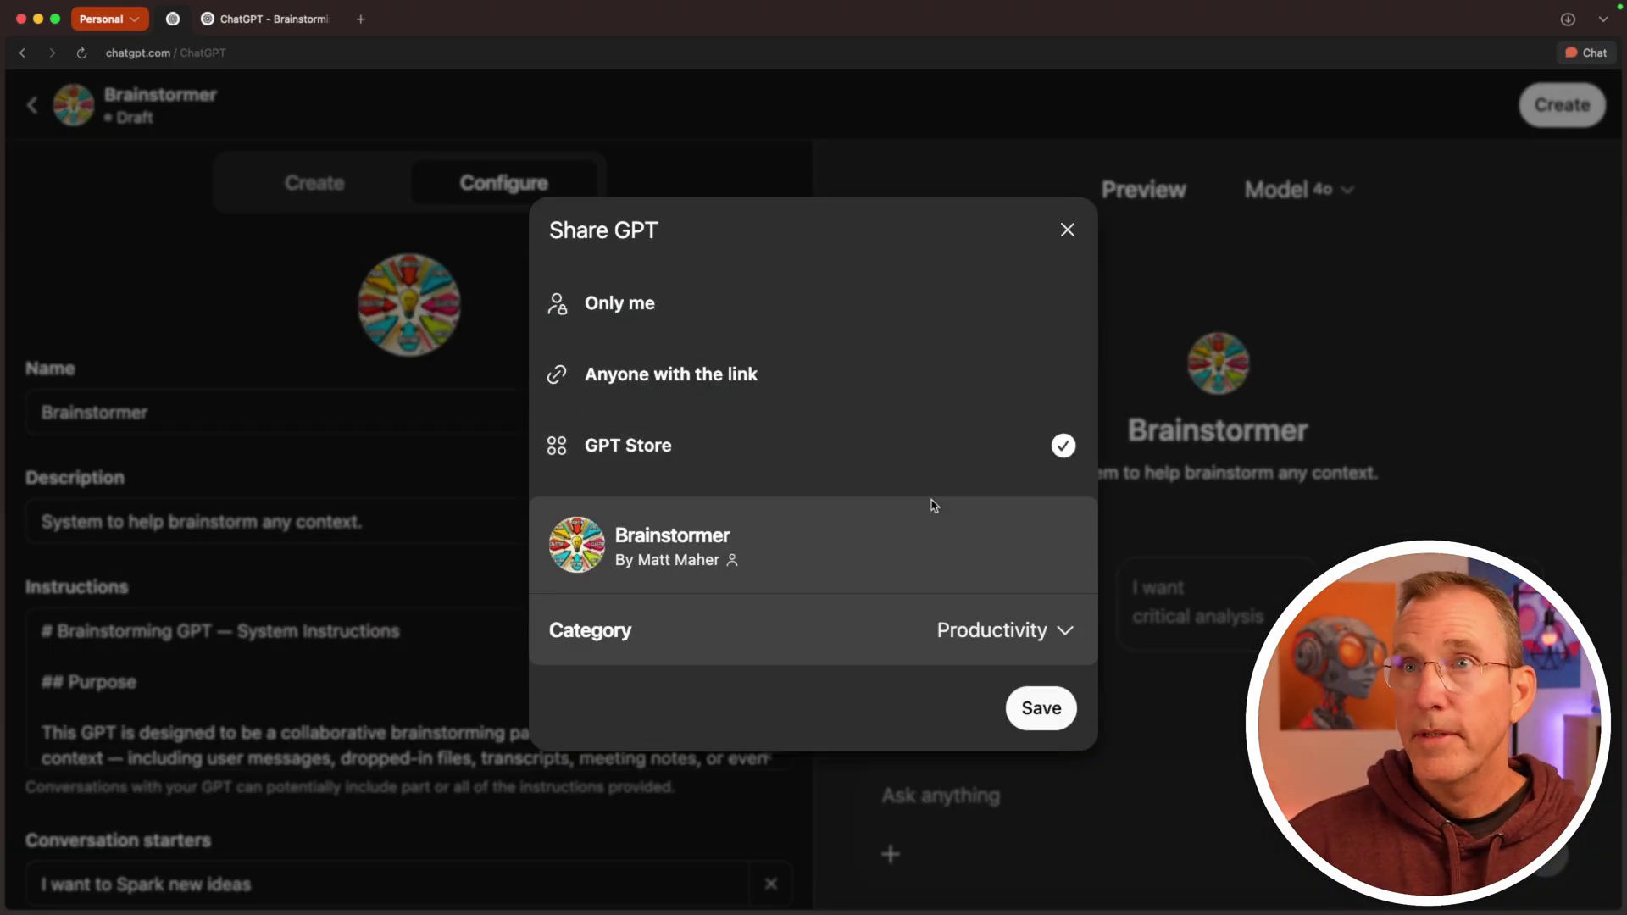
{"action": "left_click", "coordinate": [1042, 710]}
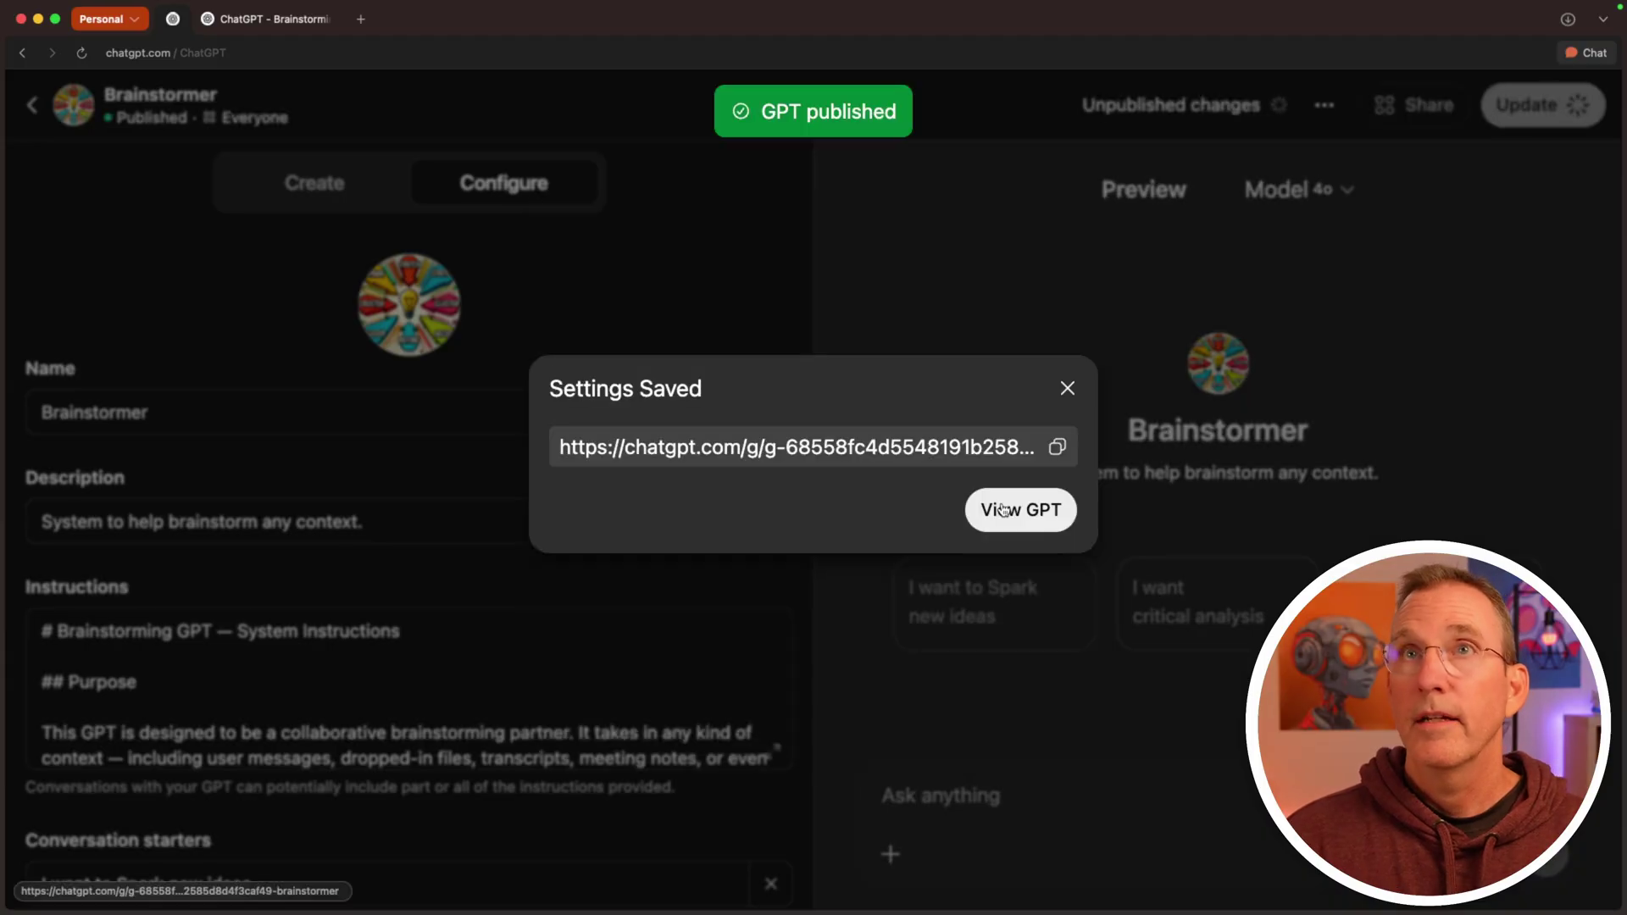
{"action": "left_click", "coordinate": [1003, 509]}
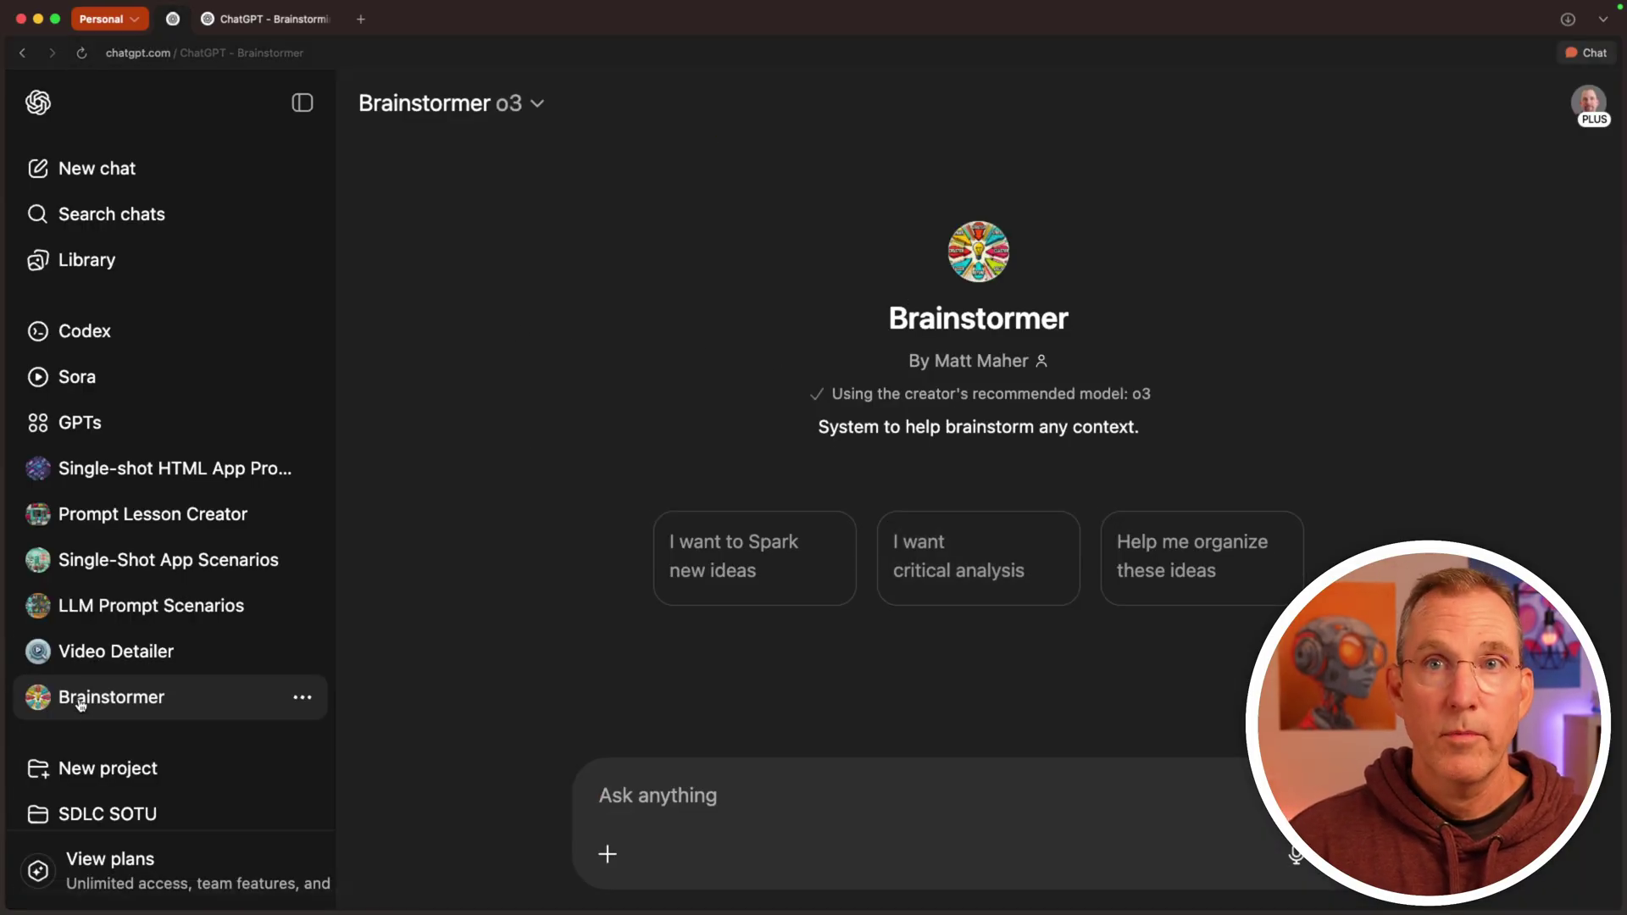
Step: Close the sidebar on the Brainstormer chat page
{"action": "left_click", "coordinate": [316, 123]}
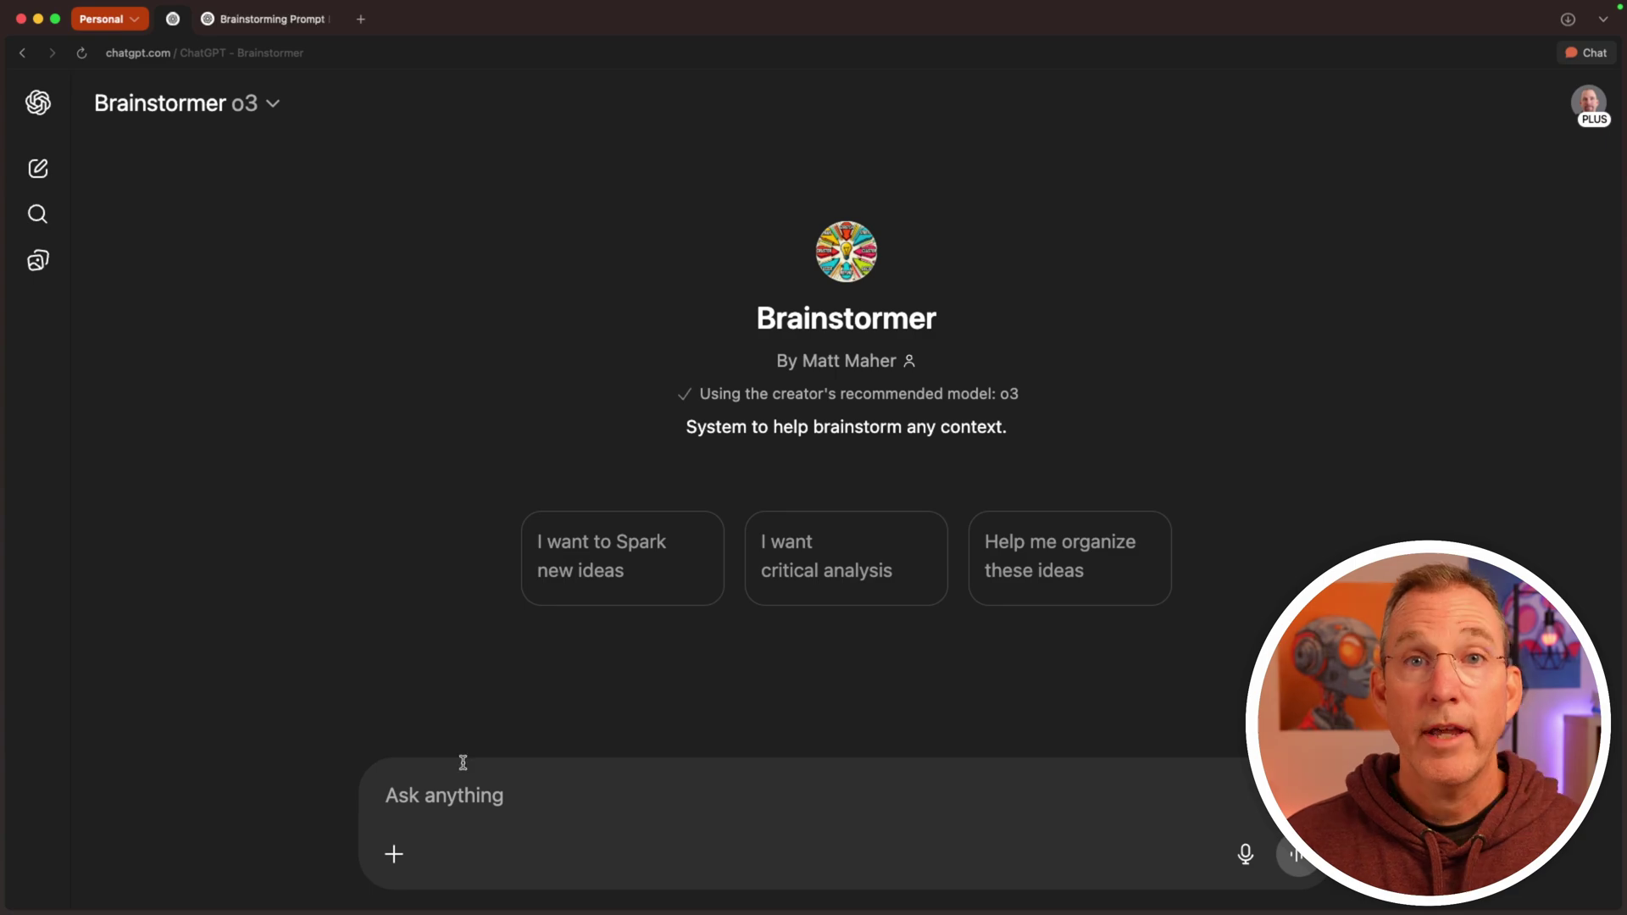
Step: Send Brainstormer the pasted prompt asking for a quick weeknight family dinner plan
{"action": "left_click", "coordinate": [435, 784]}
{"action": "key", "text": "cmd+v"}
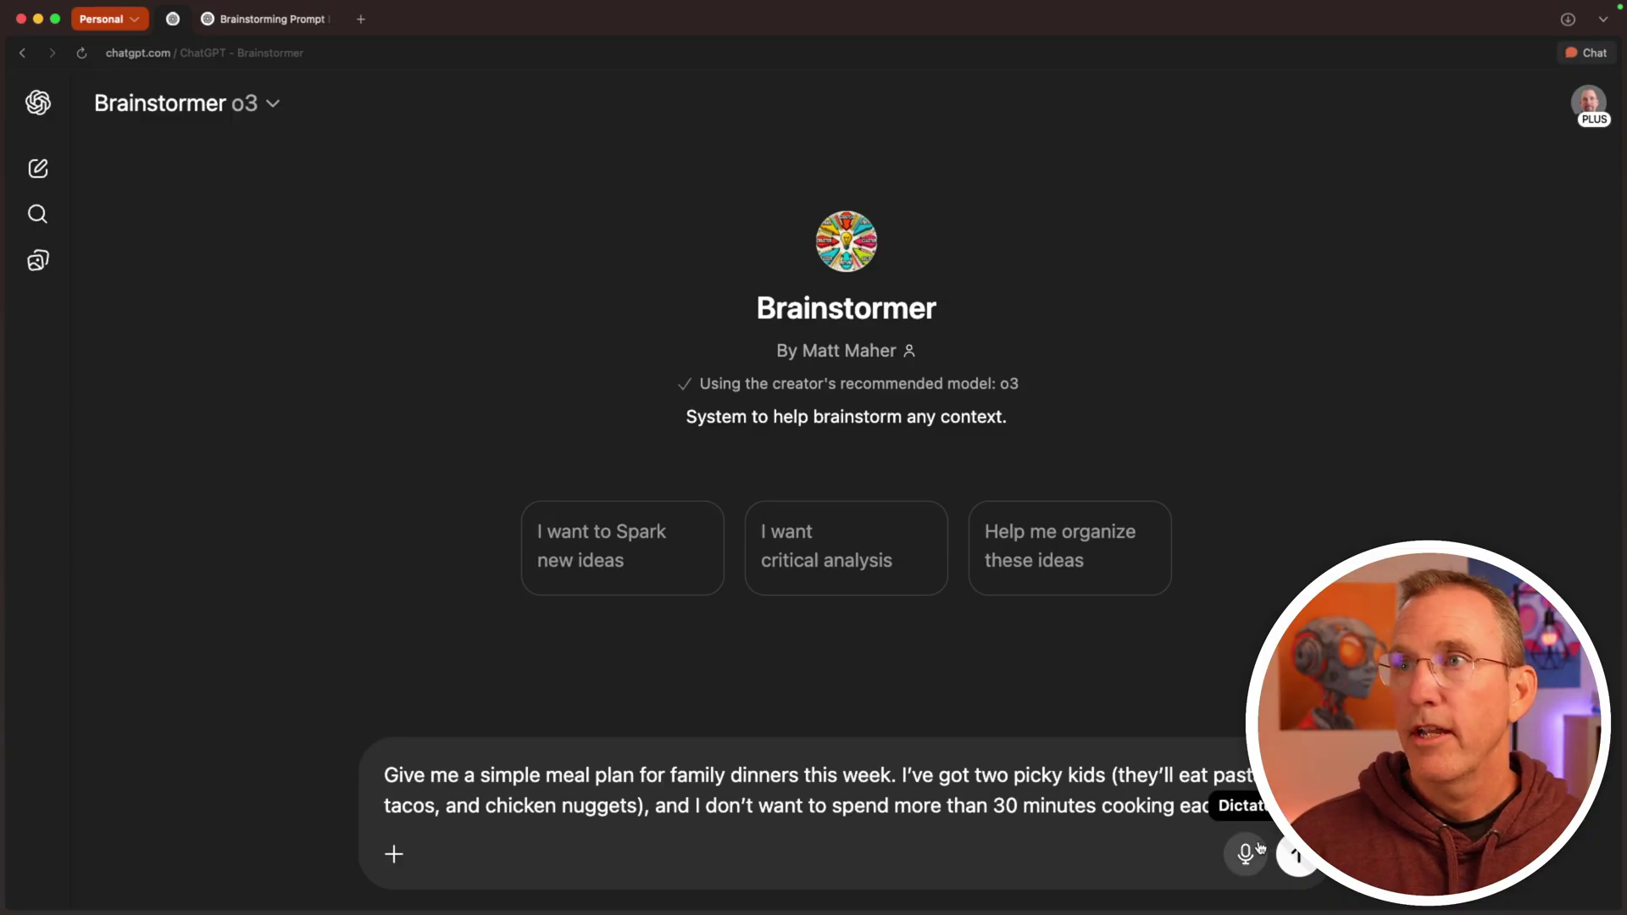
{"action": "left_click", "coordinate": [1296, 855]}
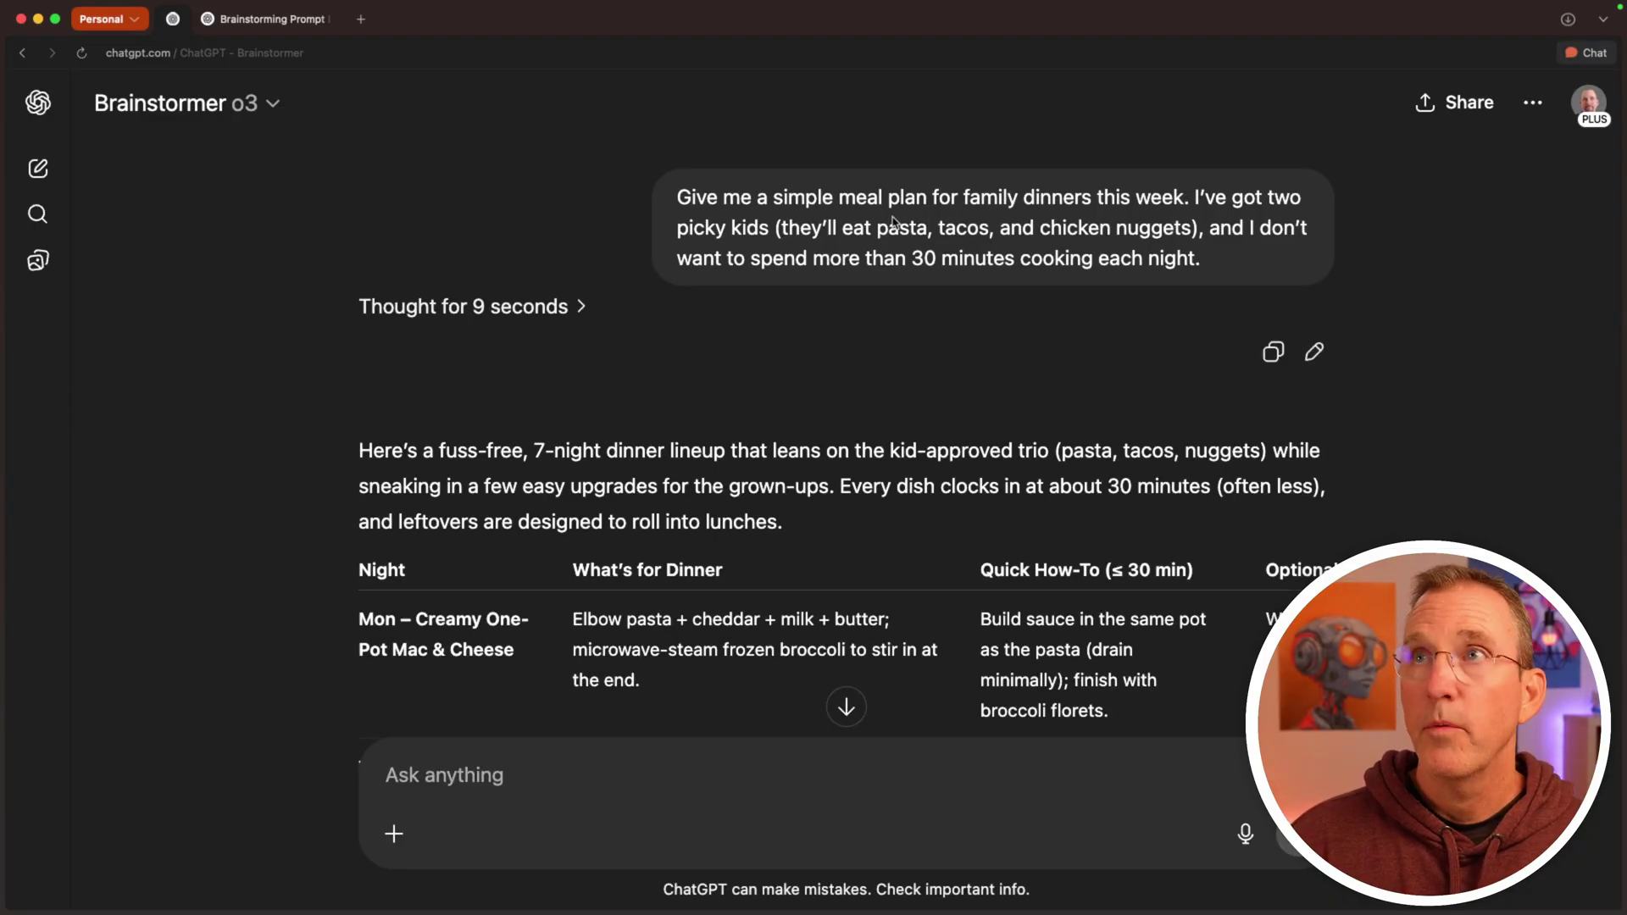
Step: Read through the 7-night meal table reply and highlight its next-move suggestions
{"action": "scroll", "coordinate": [234, 539], "scroll_direction": "down", "scroll_amount": 3}
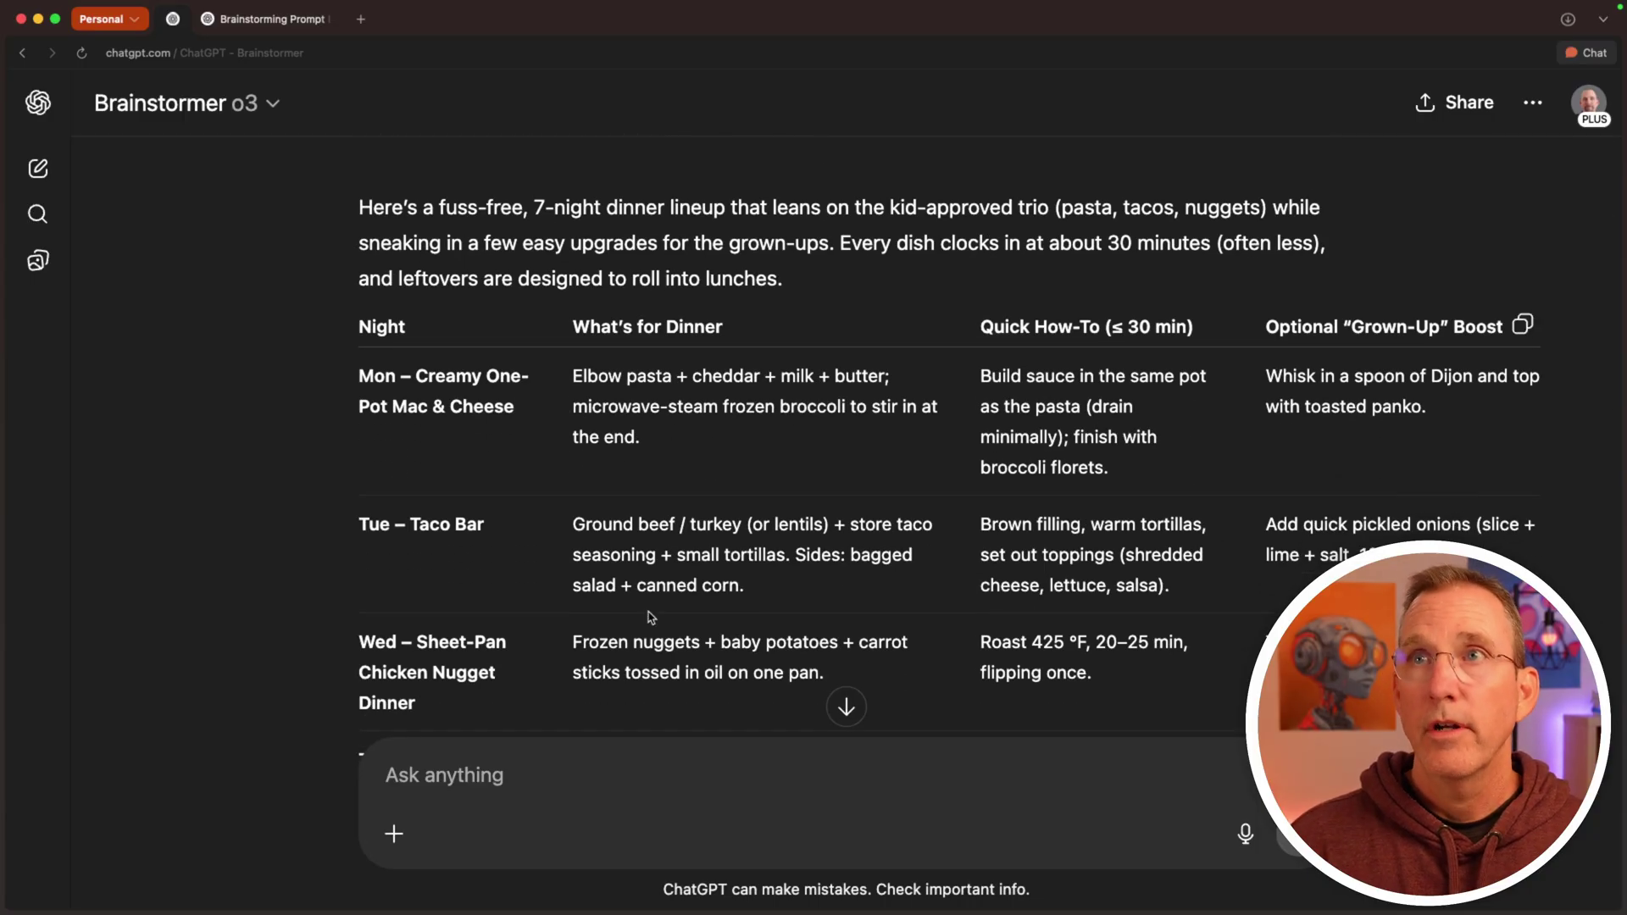
{"action": "scroll", "coordinate": [267, 547], "scroll_direction": "down", "scroll_amount": 15}
{"action": "left_click_drag", "start_coordinate": [466, 514], "coordinate": [1222, 514]}
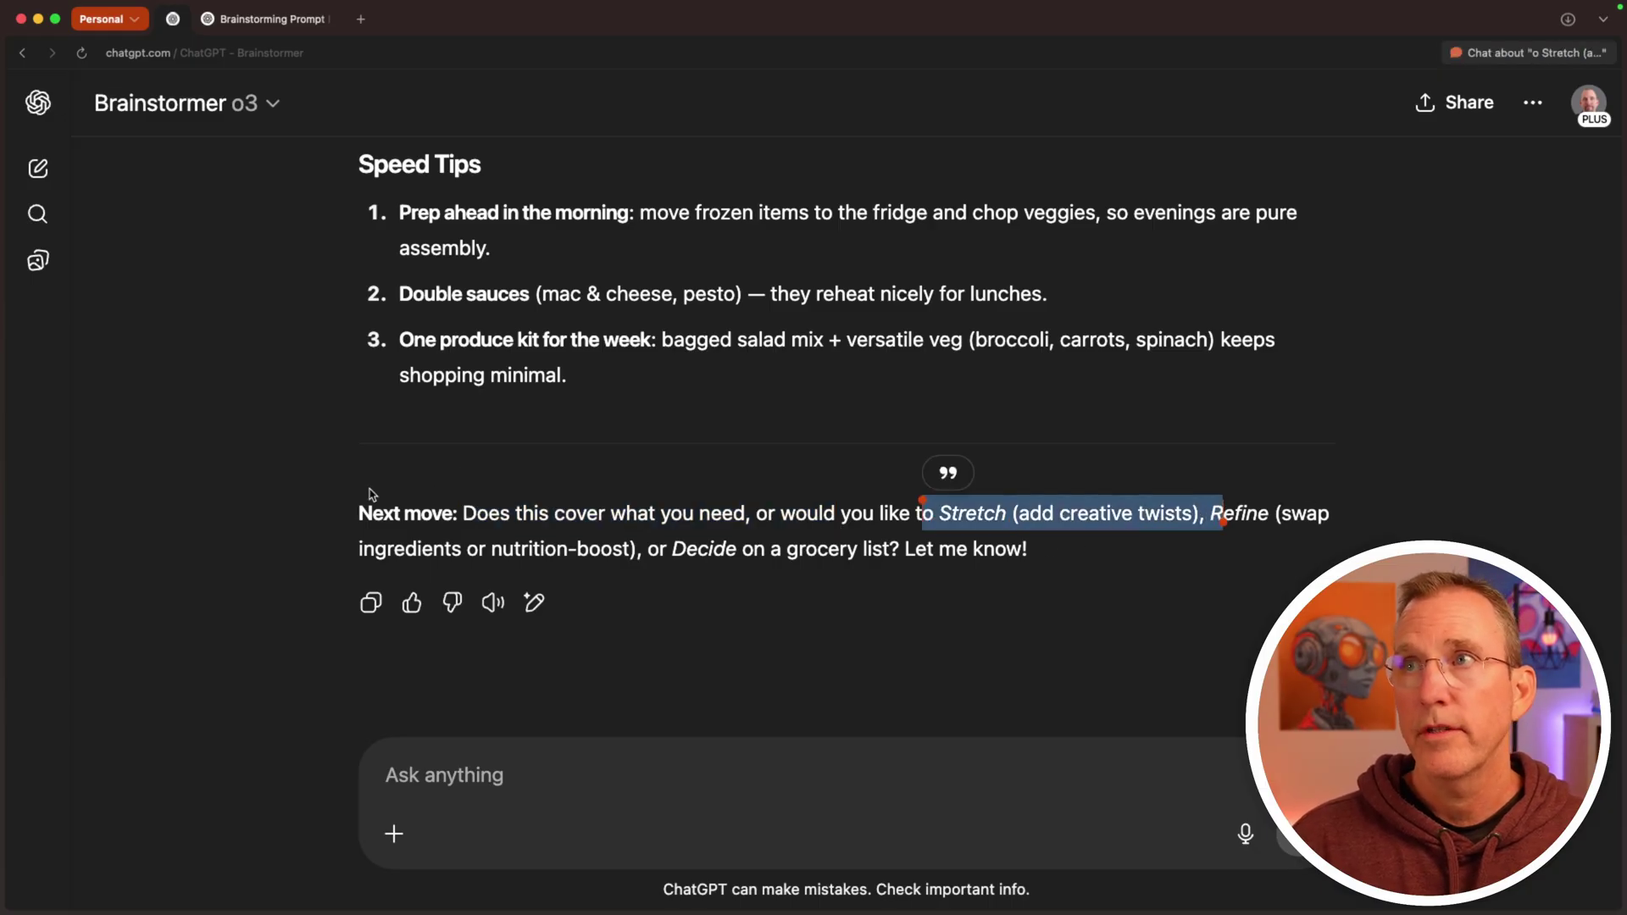
{"action": "left_click_drag", "start_coordinate": [386, 549], "coordinate": [1061, 547]}
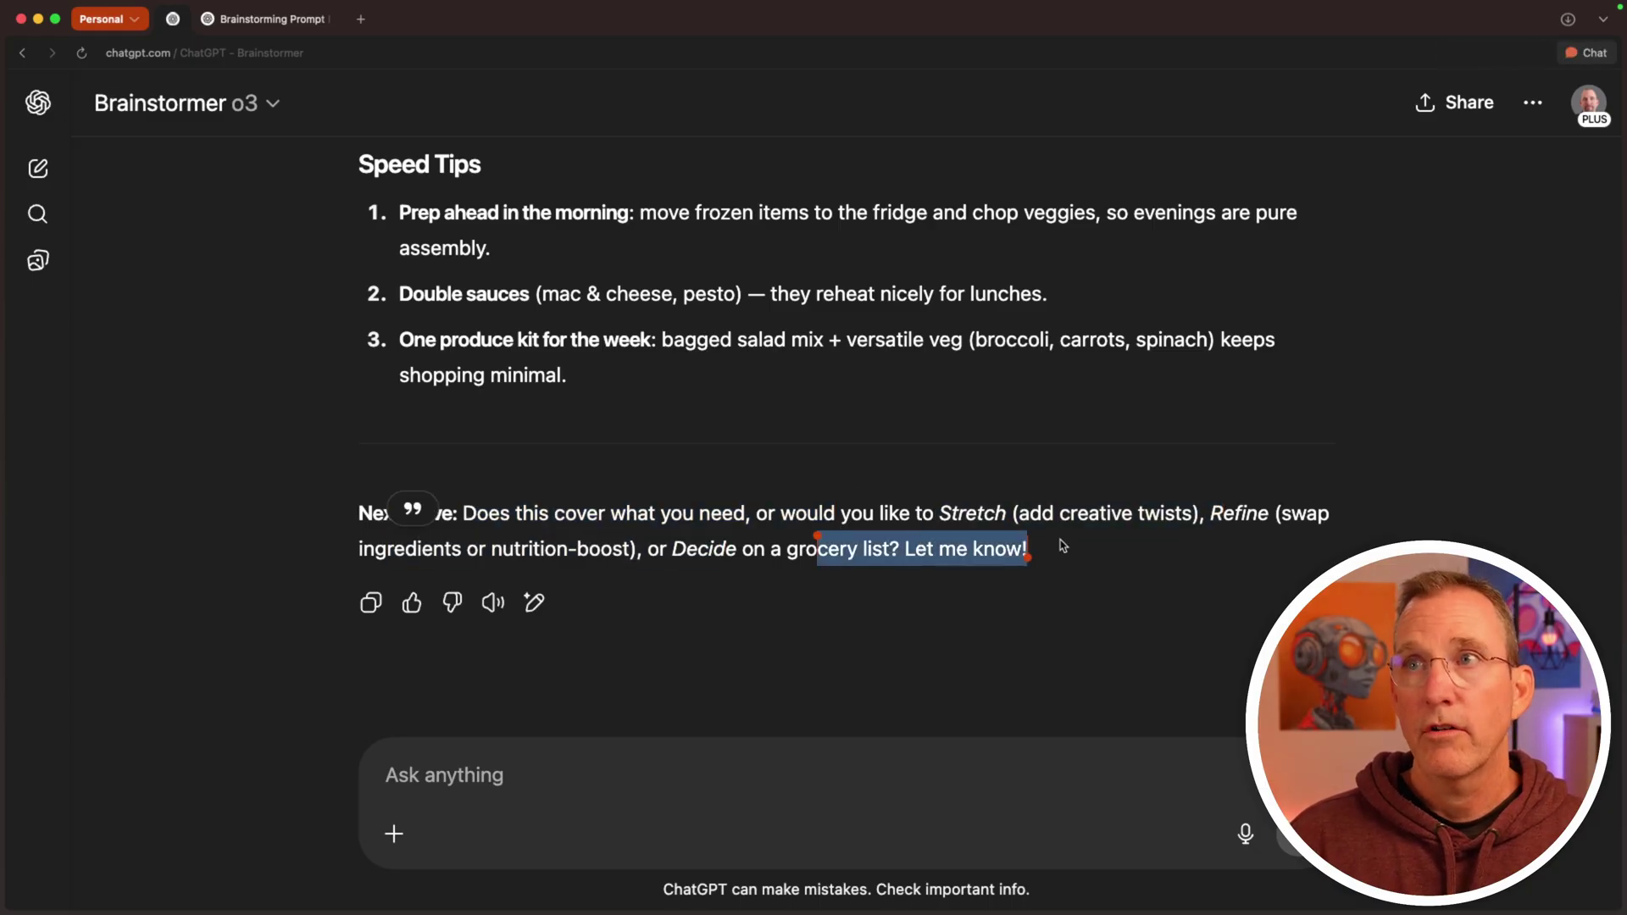
{"action": "left_click", "coordinate": [1060, 543]}
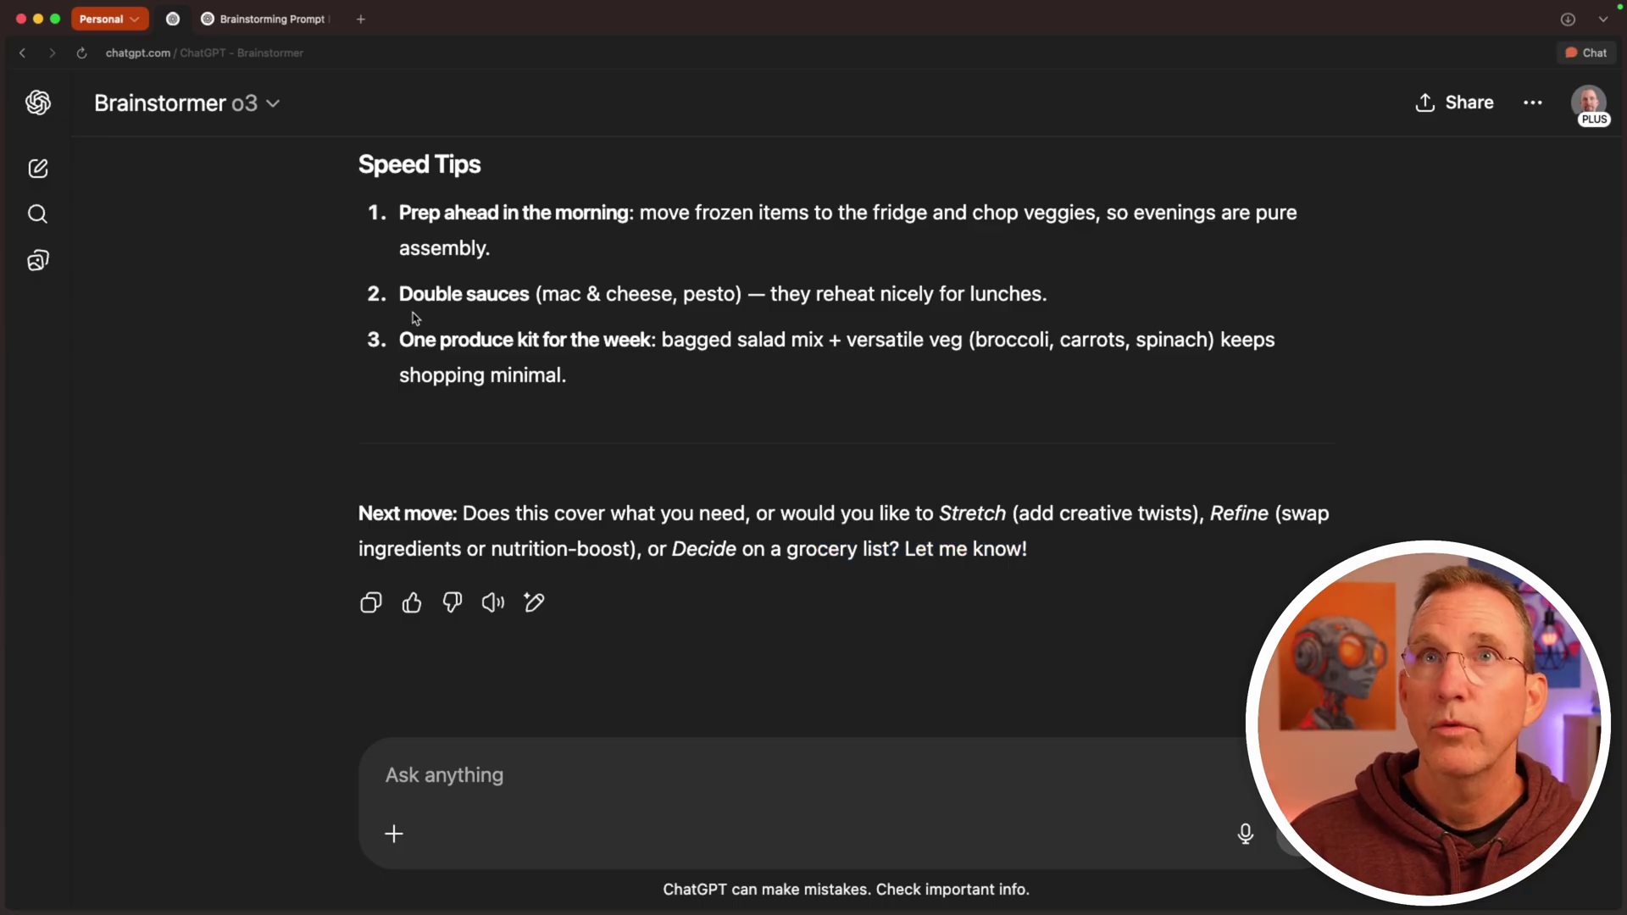
{"action": "left_click", "coordinate": [273, 108]}
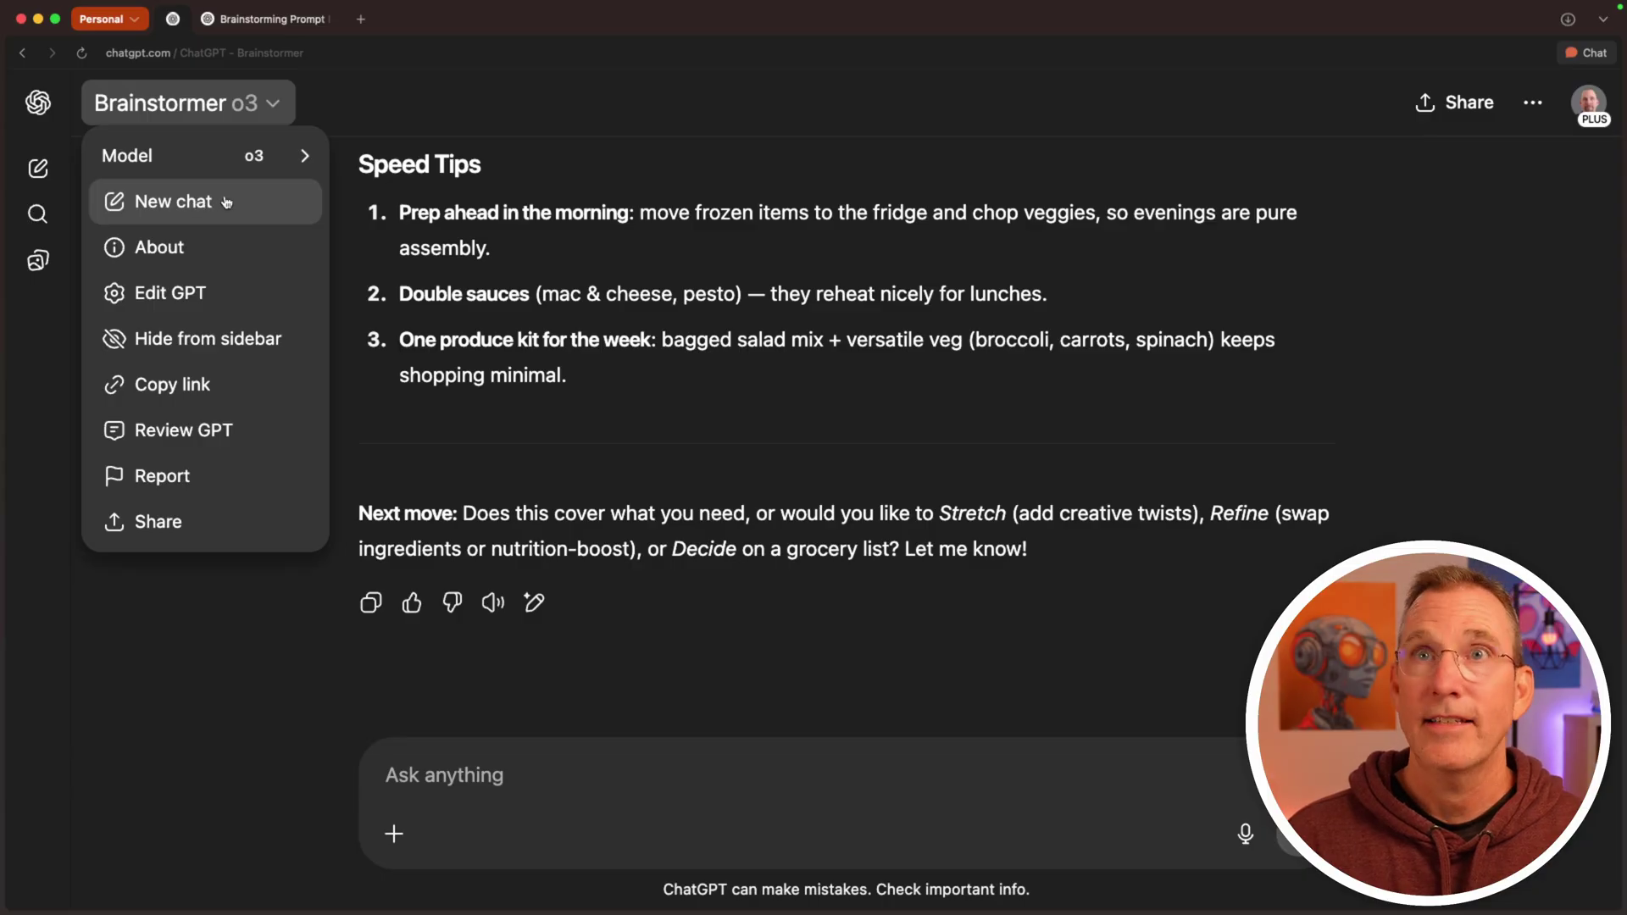
Step: Start a new Brainstormer chat asking which career paths to explore, and review the reply
{"action": "left_click", "coordinate": [226, 202]}
{"action": "type", "text": "I’m stuck on what to do next in life. I’ve done freelance design and some project management, but I’m bored. I like working with people and I’ve been curious about teaching or maybe writing something—but I’m not sure what direction makes sense. What paths should I explore?"}
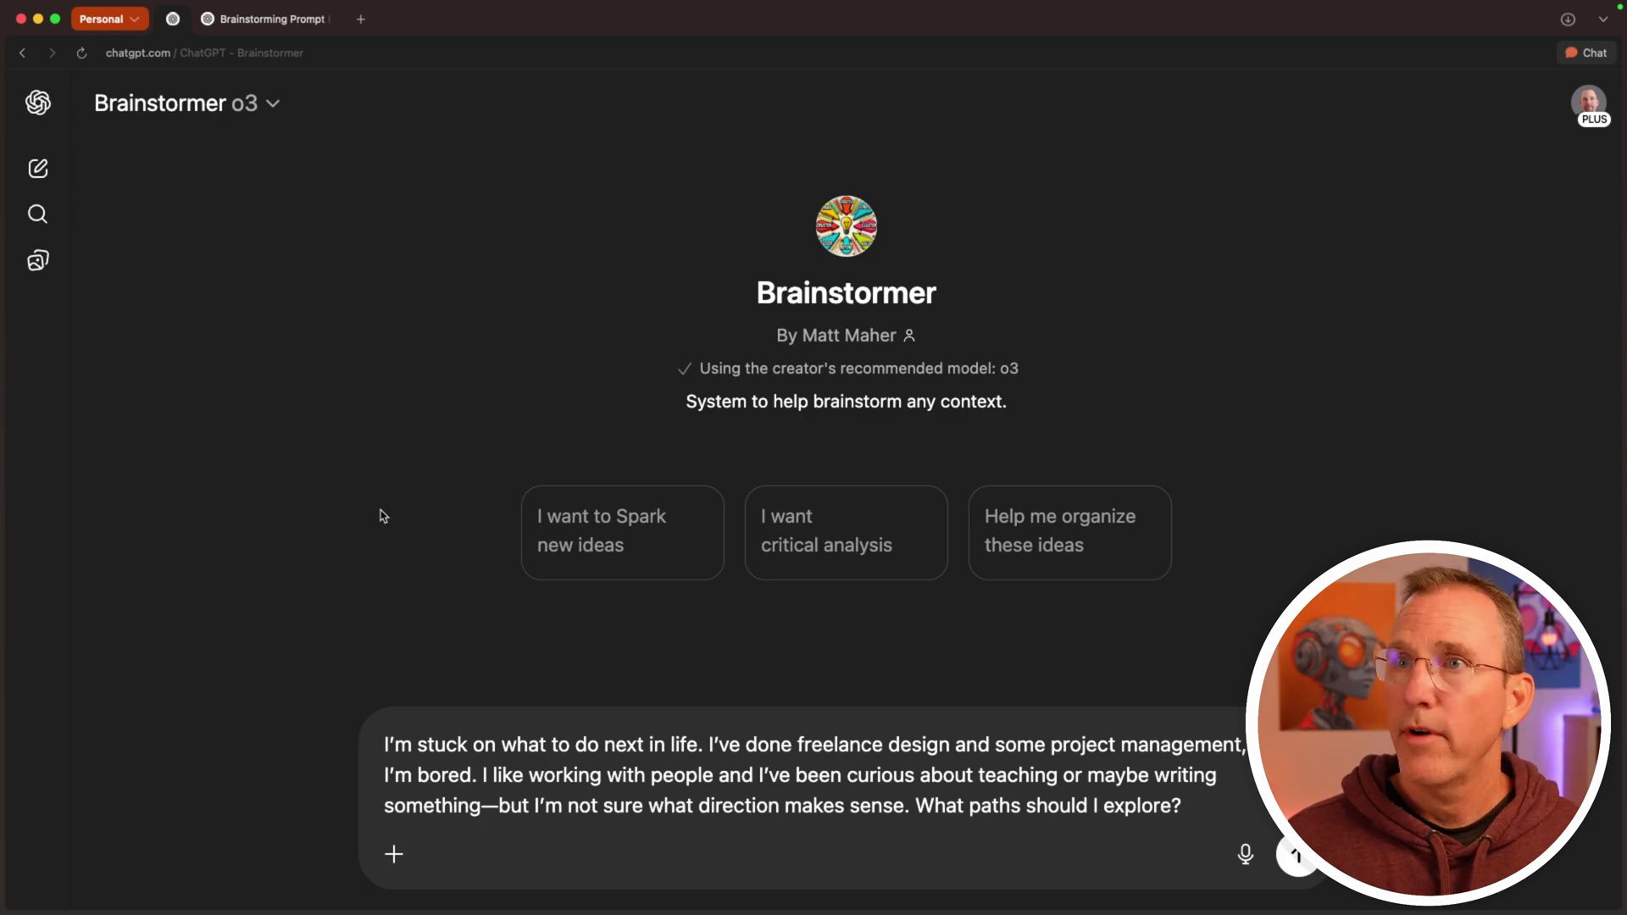
{"action": "key", "text": "Return"}
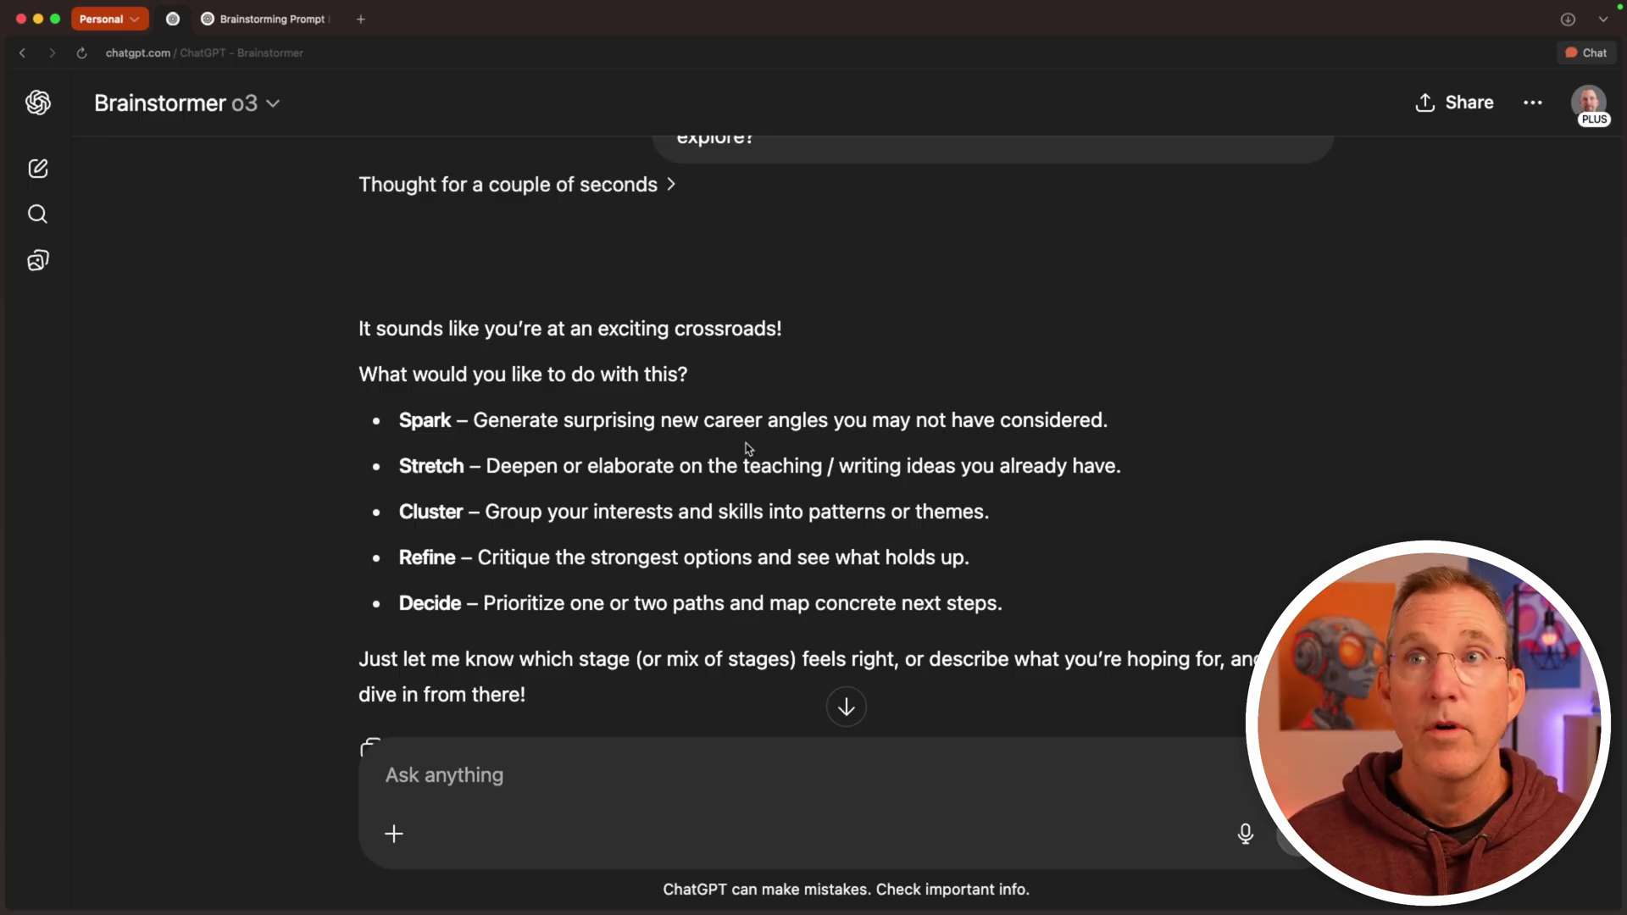
{"action": "scroll", "coordinate": [355, 526], "scroll_direction": "down", "scroll_amount": 2}
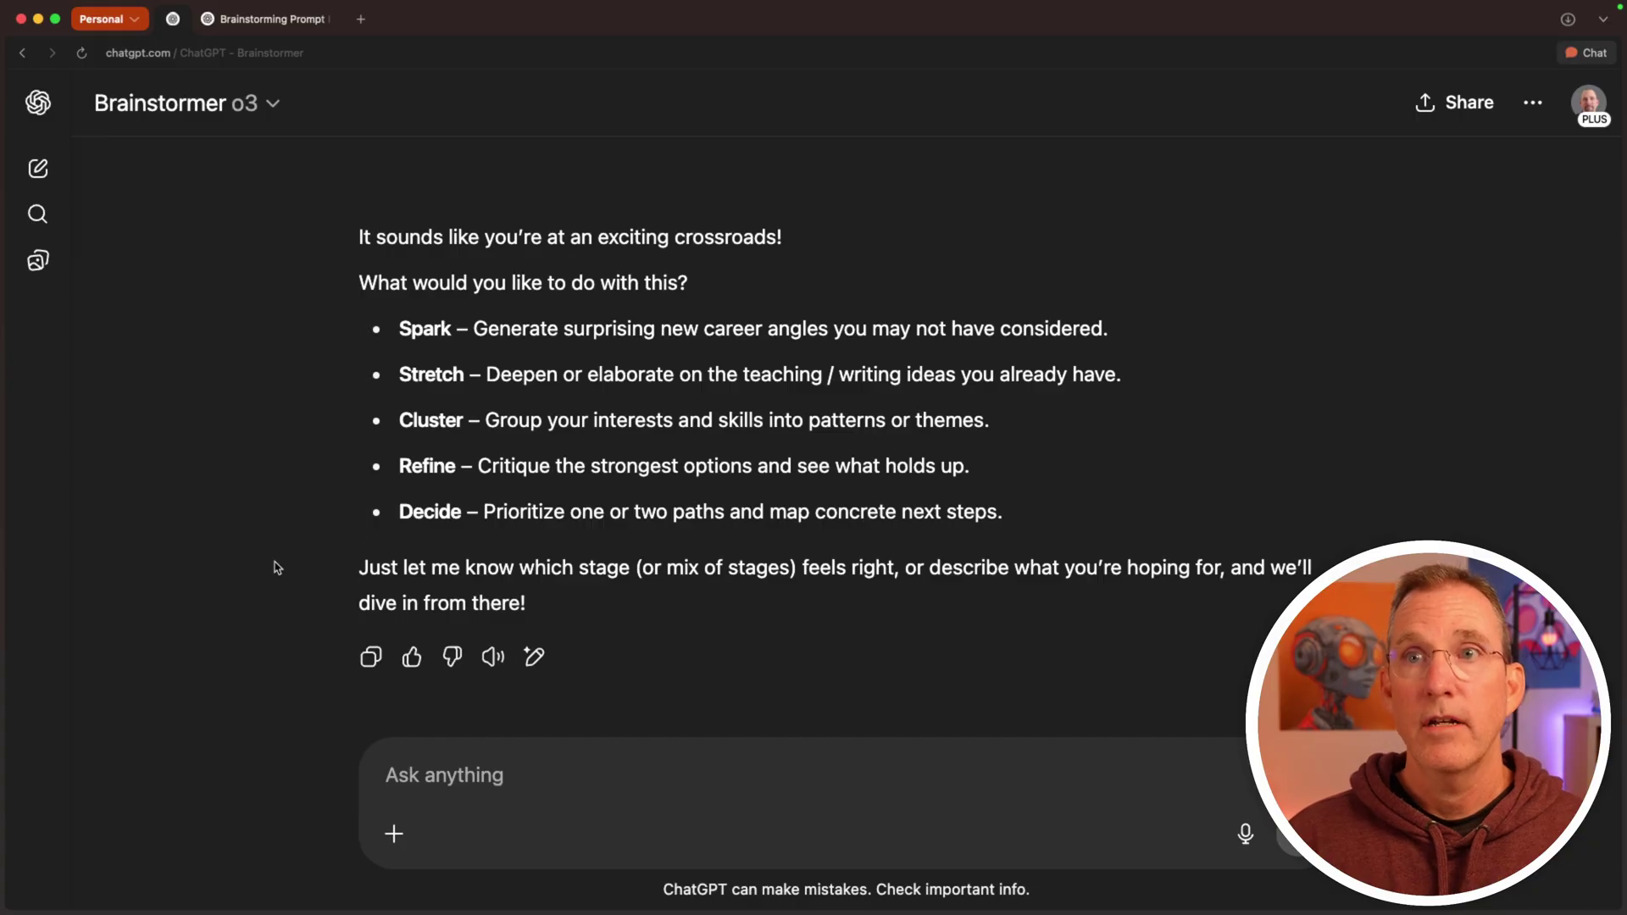
Step: Enter 'stret' to ask Brainstormer to stretch the teaching and writing directions
{"action": "type", "text": "stret"}
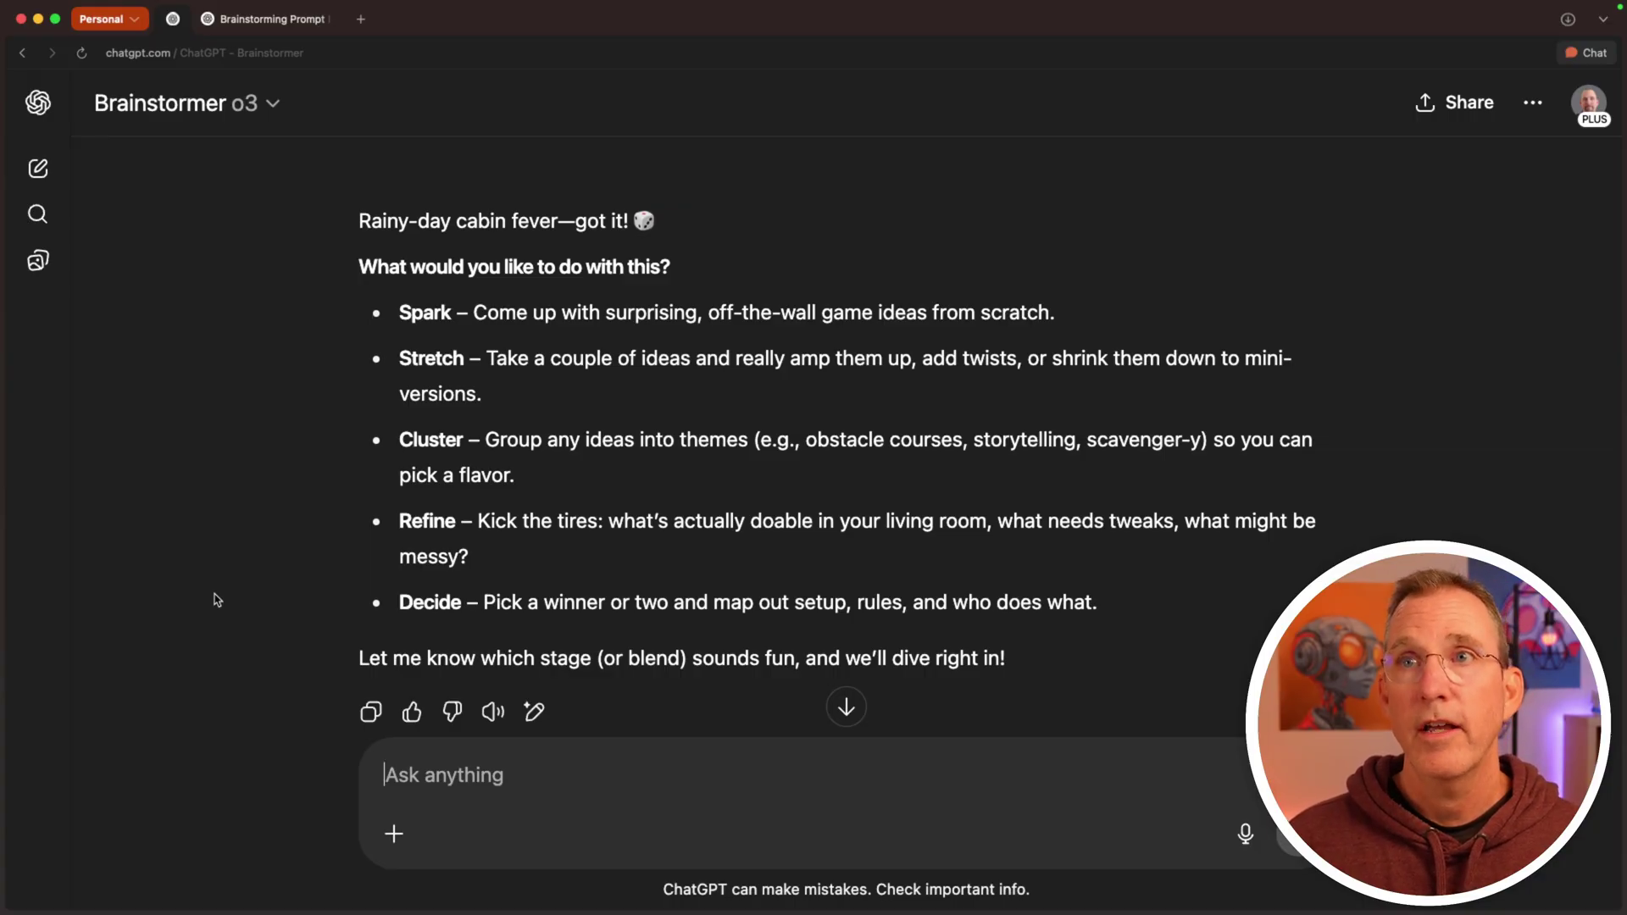
Step: Reply 'spark' to get a Spark Session of silly rainy-day games
{"action": "type", "text": "spark"}
{"action": "key", "text": "Return"}
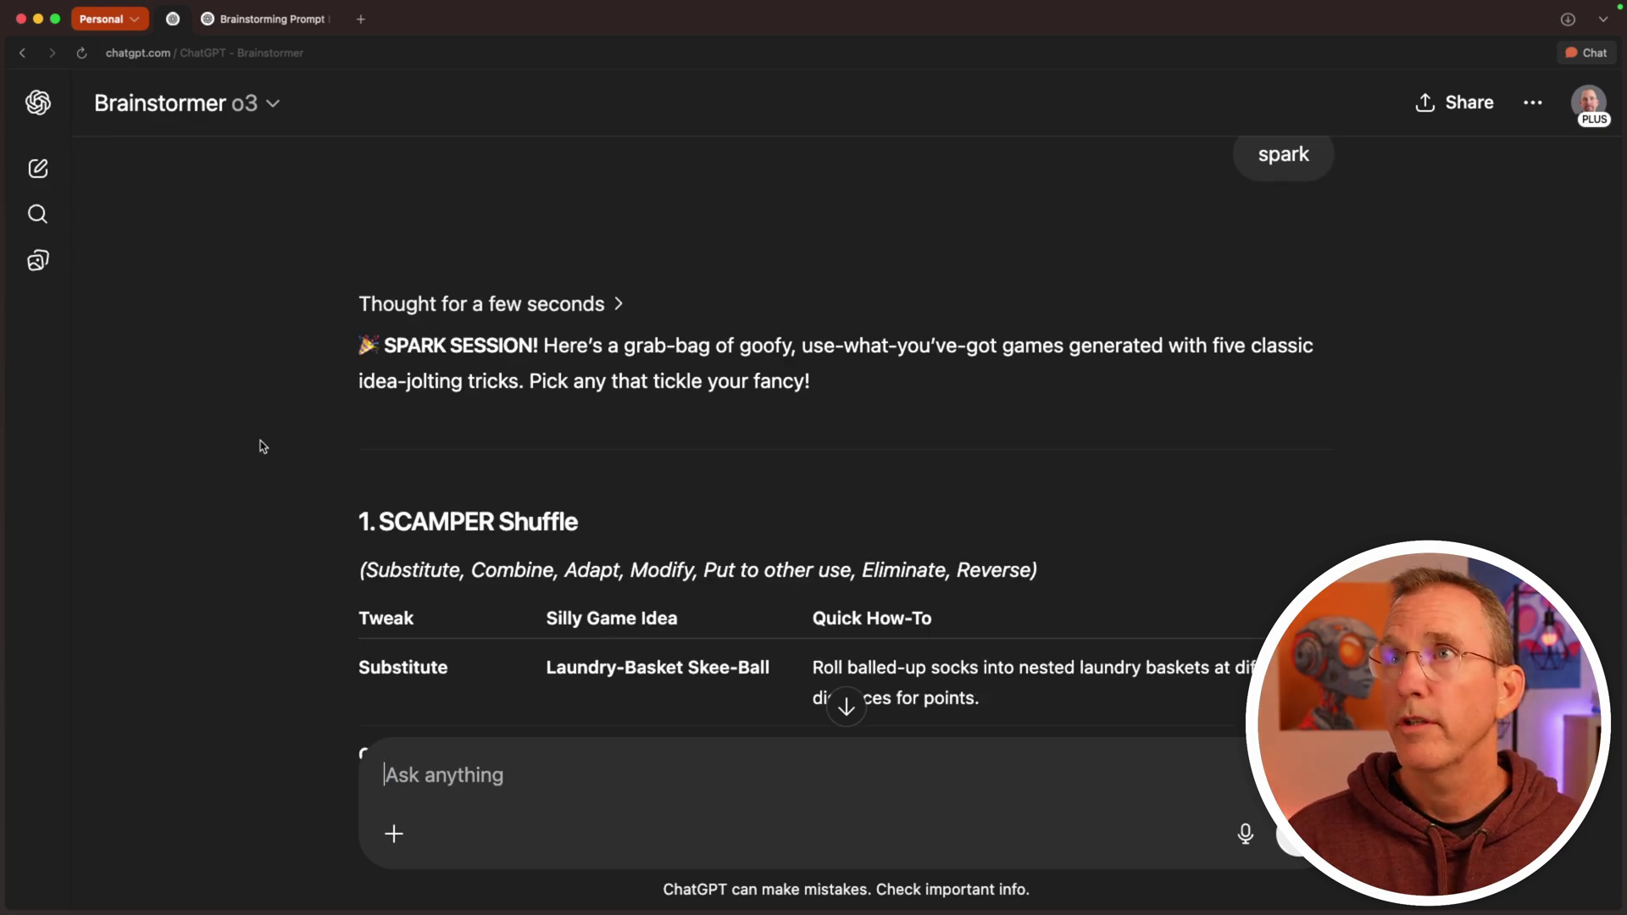
{"action": "scroll", "coordinate": [263, 446], "scroll_direction": "down", "scroll_amount": 3}
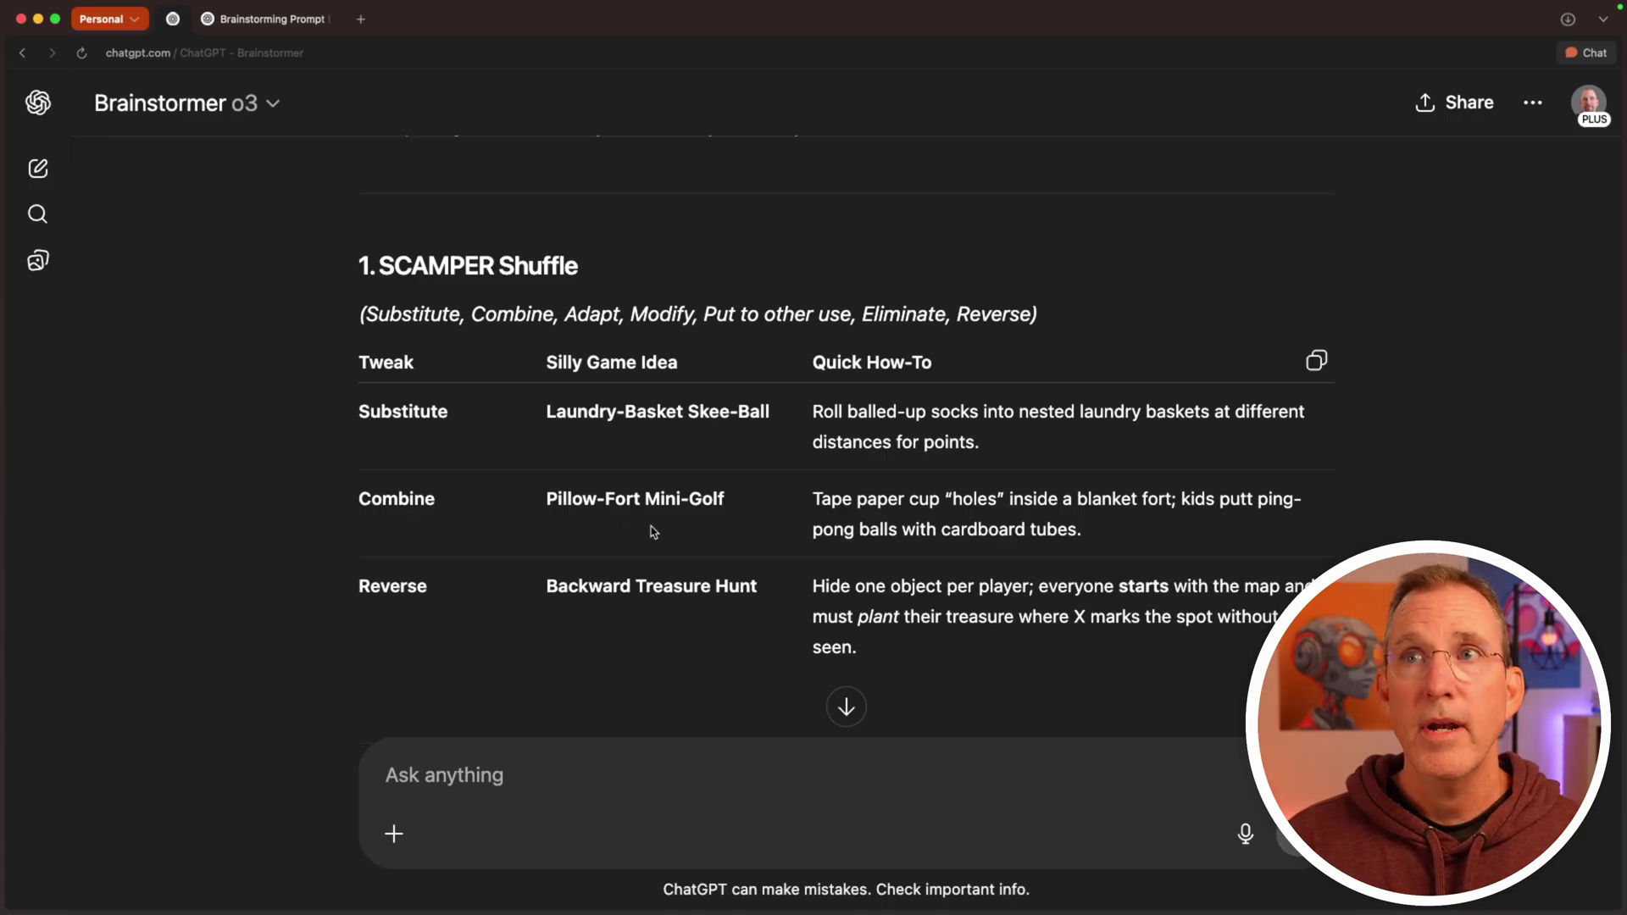
{"action": "scroll", "coordinate": [288, 552], "scroll_direction": "down", "scroll_amount": 3}
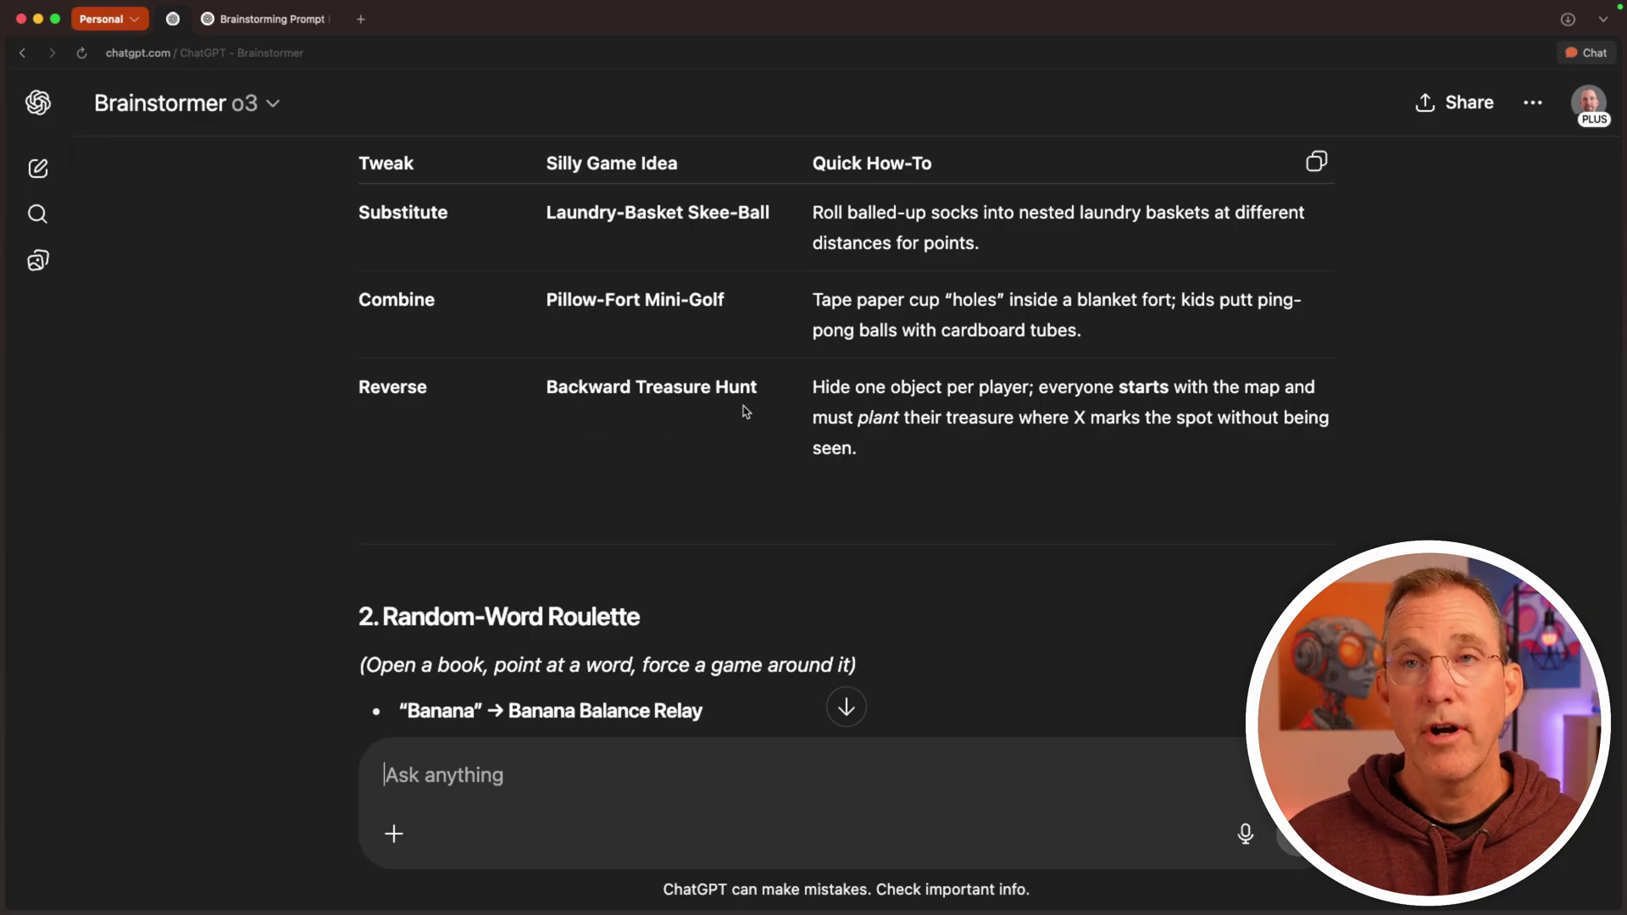
{"action": "scroll", "coordinate": [745, 412], "scroll_direction": "down", "scroll_amount": 5}
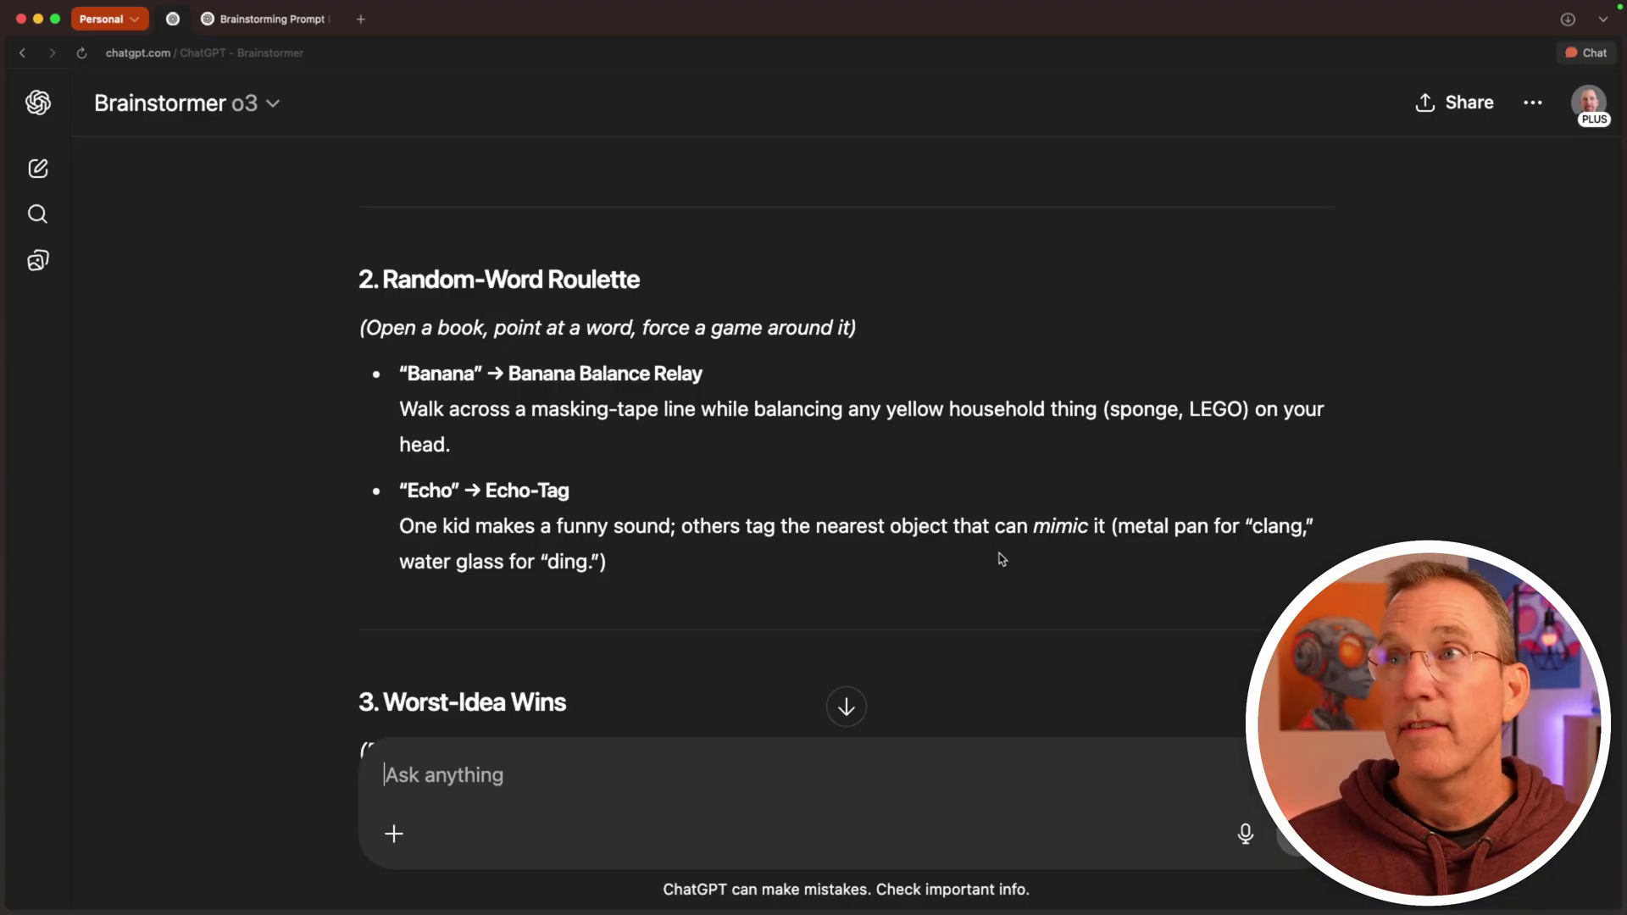
{"action": "scroll", "coordinate": [1002, 559], "scroll_direction": "down", "scroll_amount": 5}
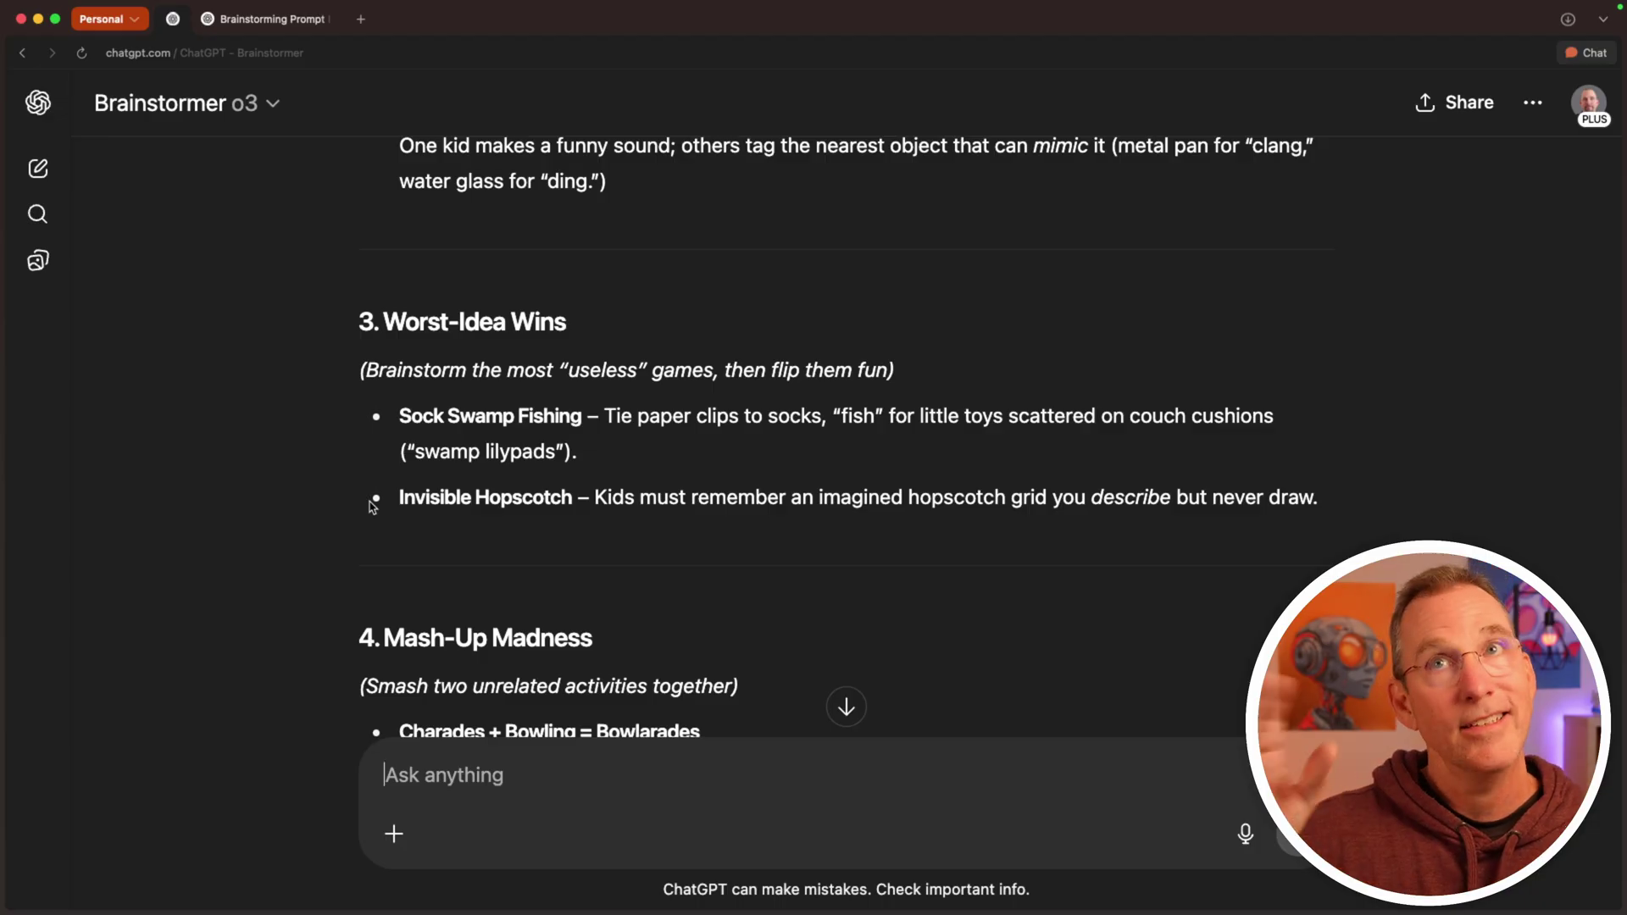
Step: Show Brainstormer's Models submenu, with o3 marked as the creator's recommendation
{"action": "left_click", "coordinate": [266, 110]}
{"action": "mouse_move", "coordinate": [280, 158]}
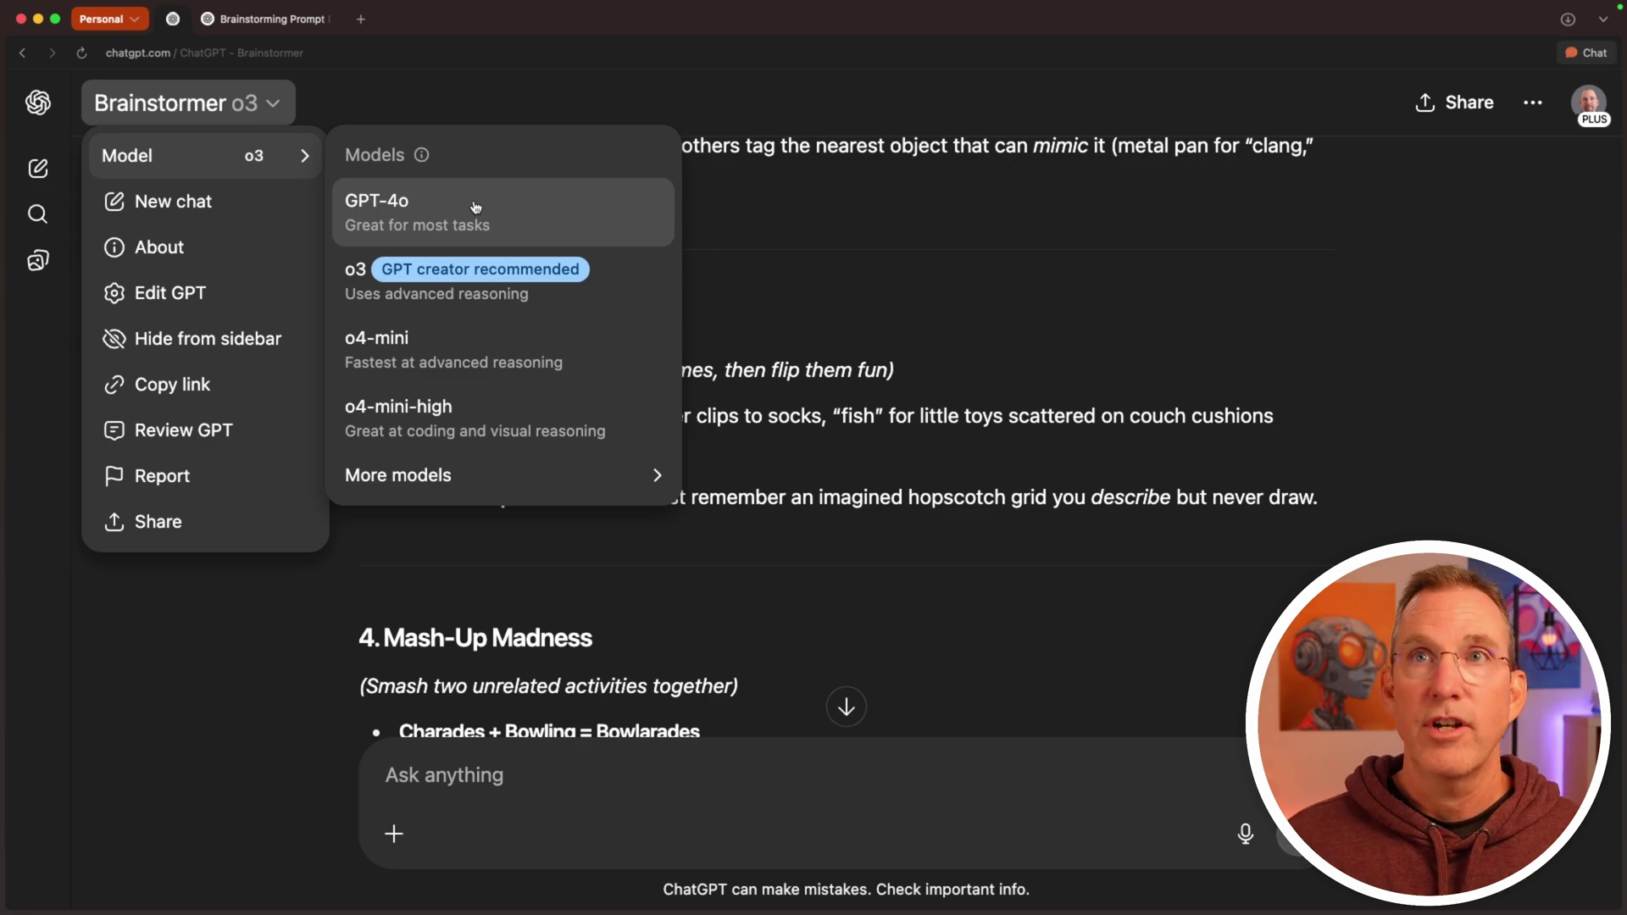
Step: Dismiss the Models menu without switching, keeping the chat on o3
{"action": "left_click", "coordinate": [839, 233]}
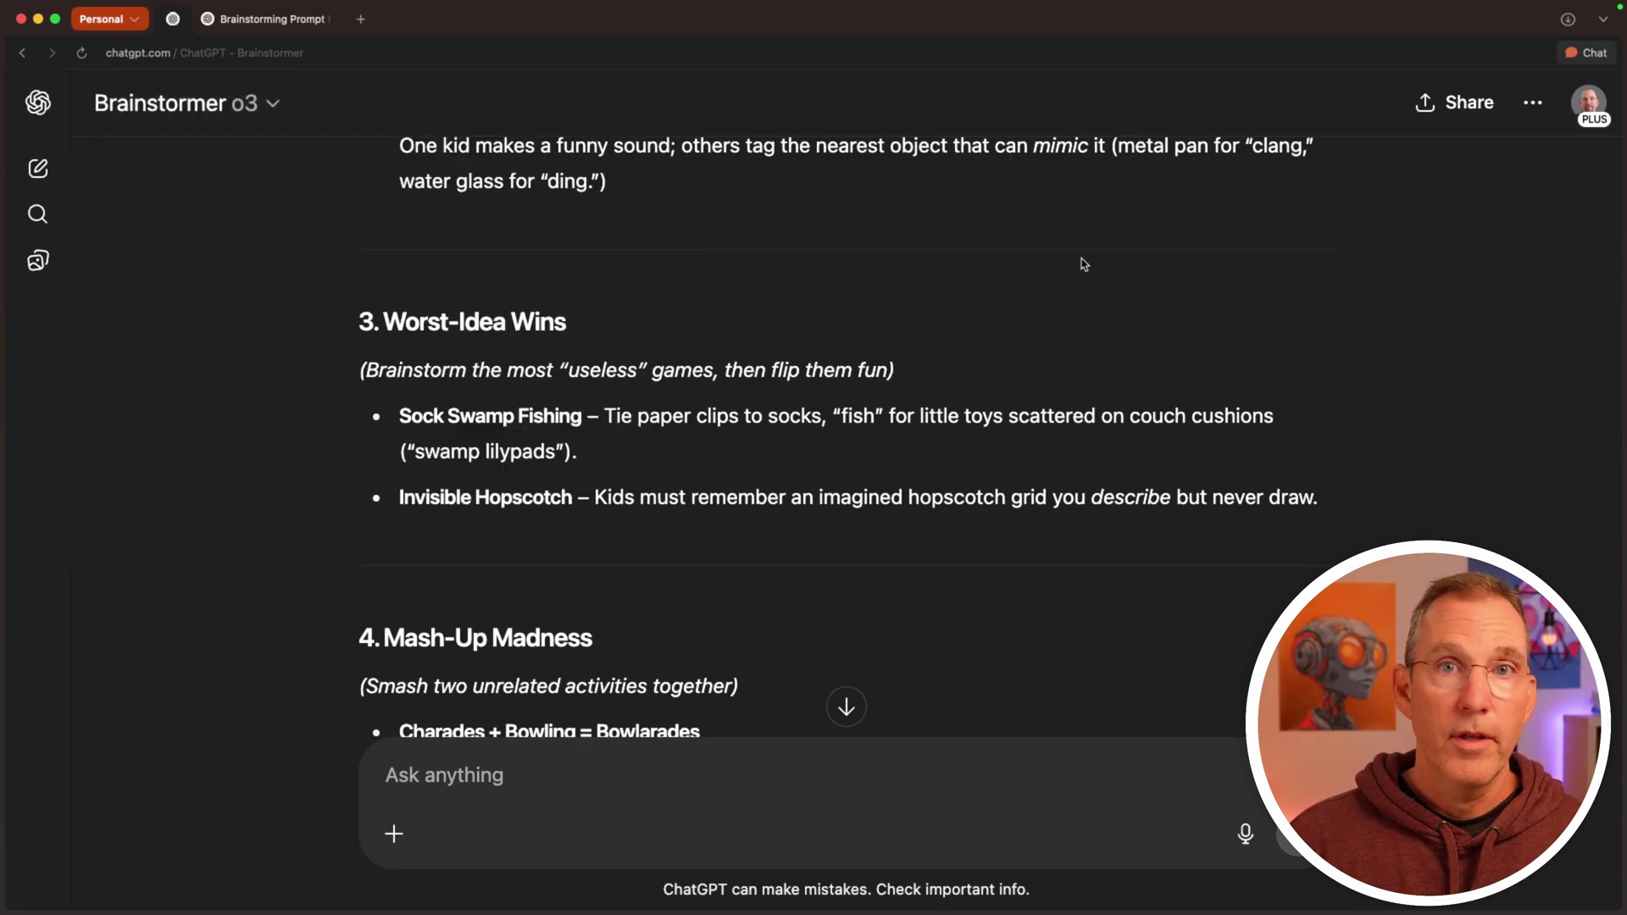